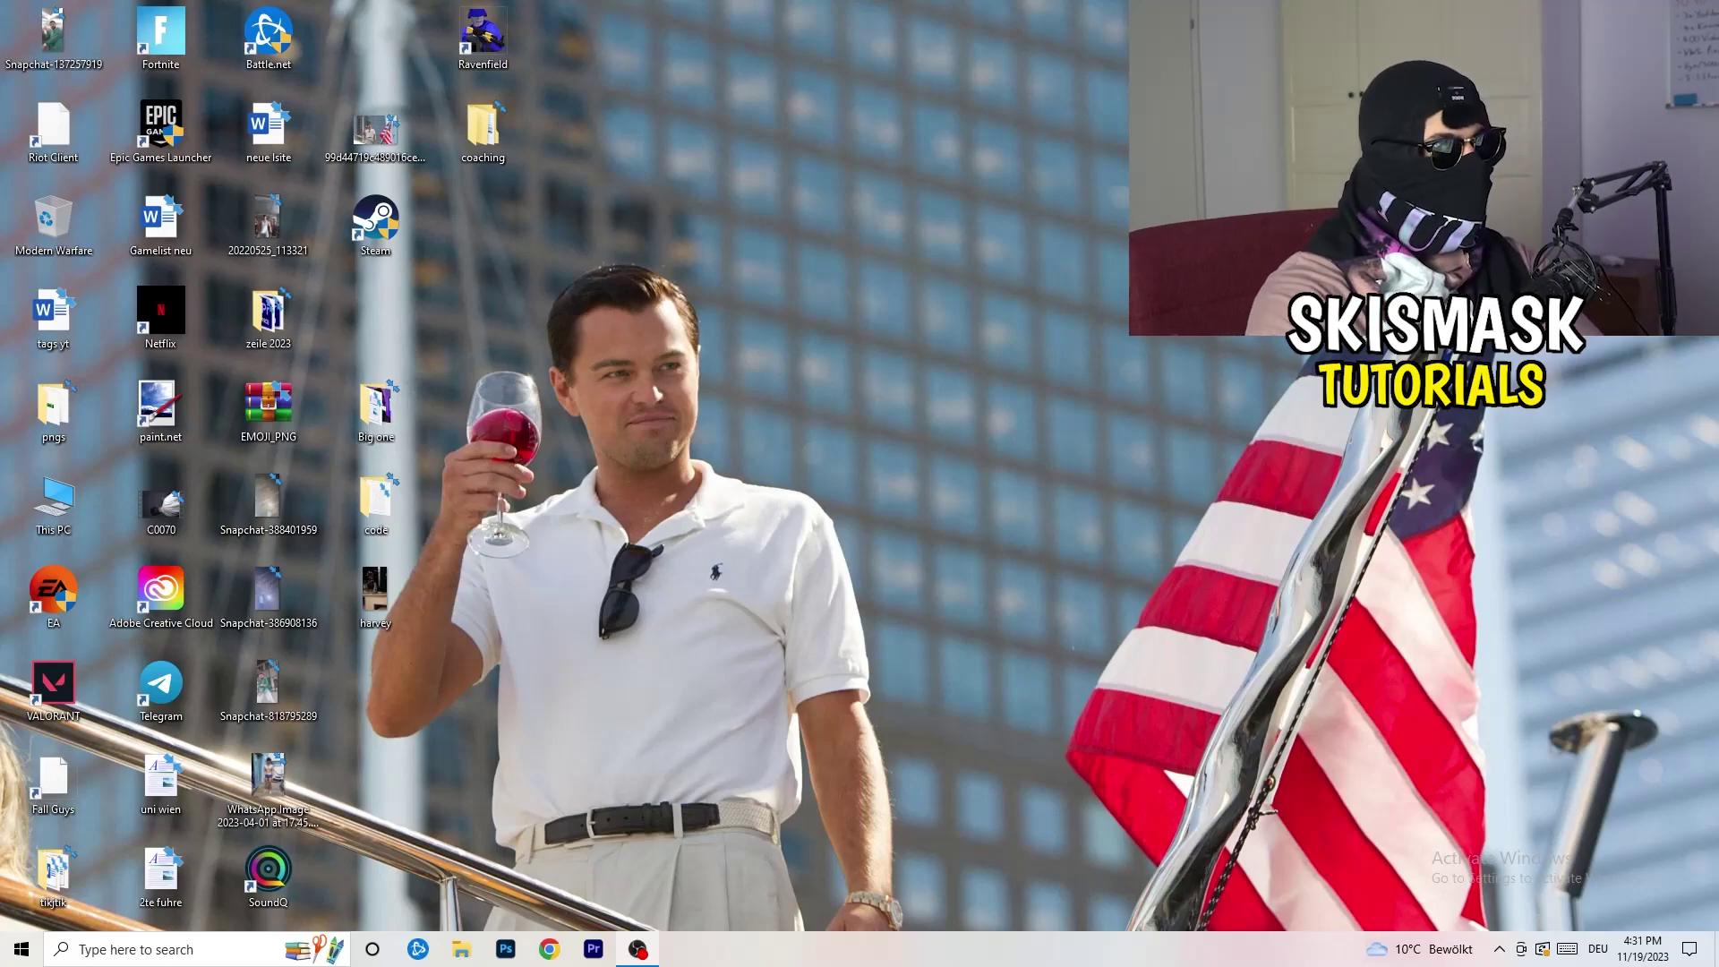
# Launch NVIDIA Control Panel from the desktop's right-click menu.
pyautogui.rightClick(923, 320)
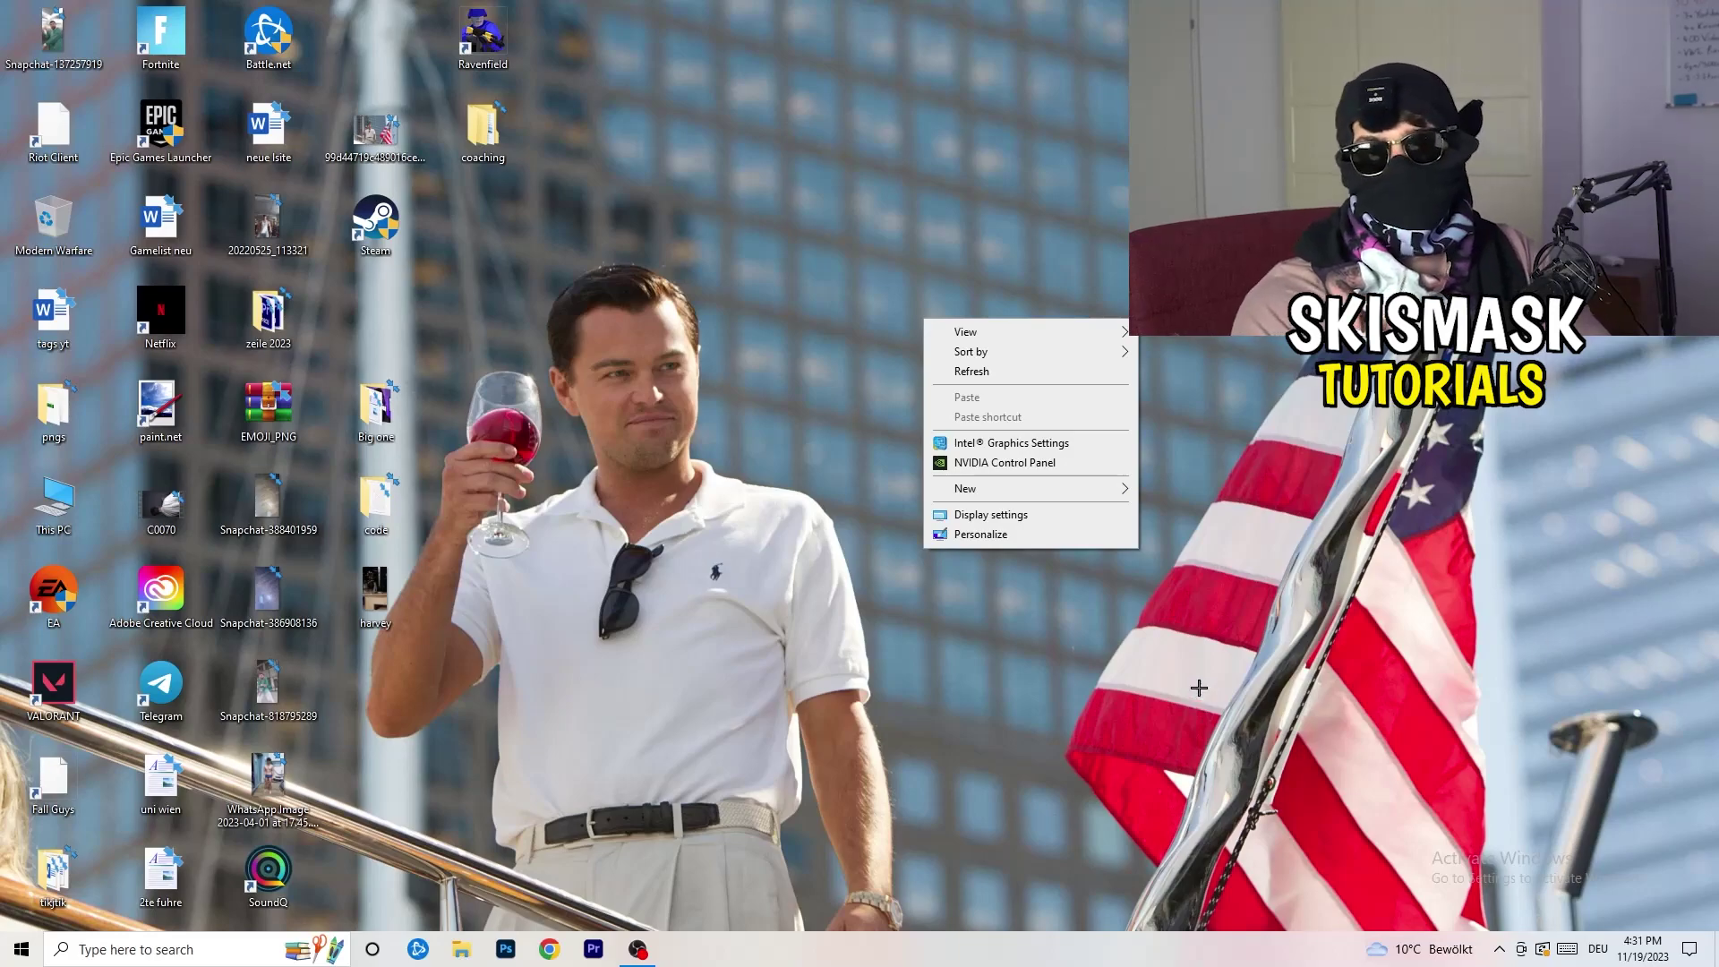
pyautogui.click(975, 463)
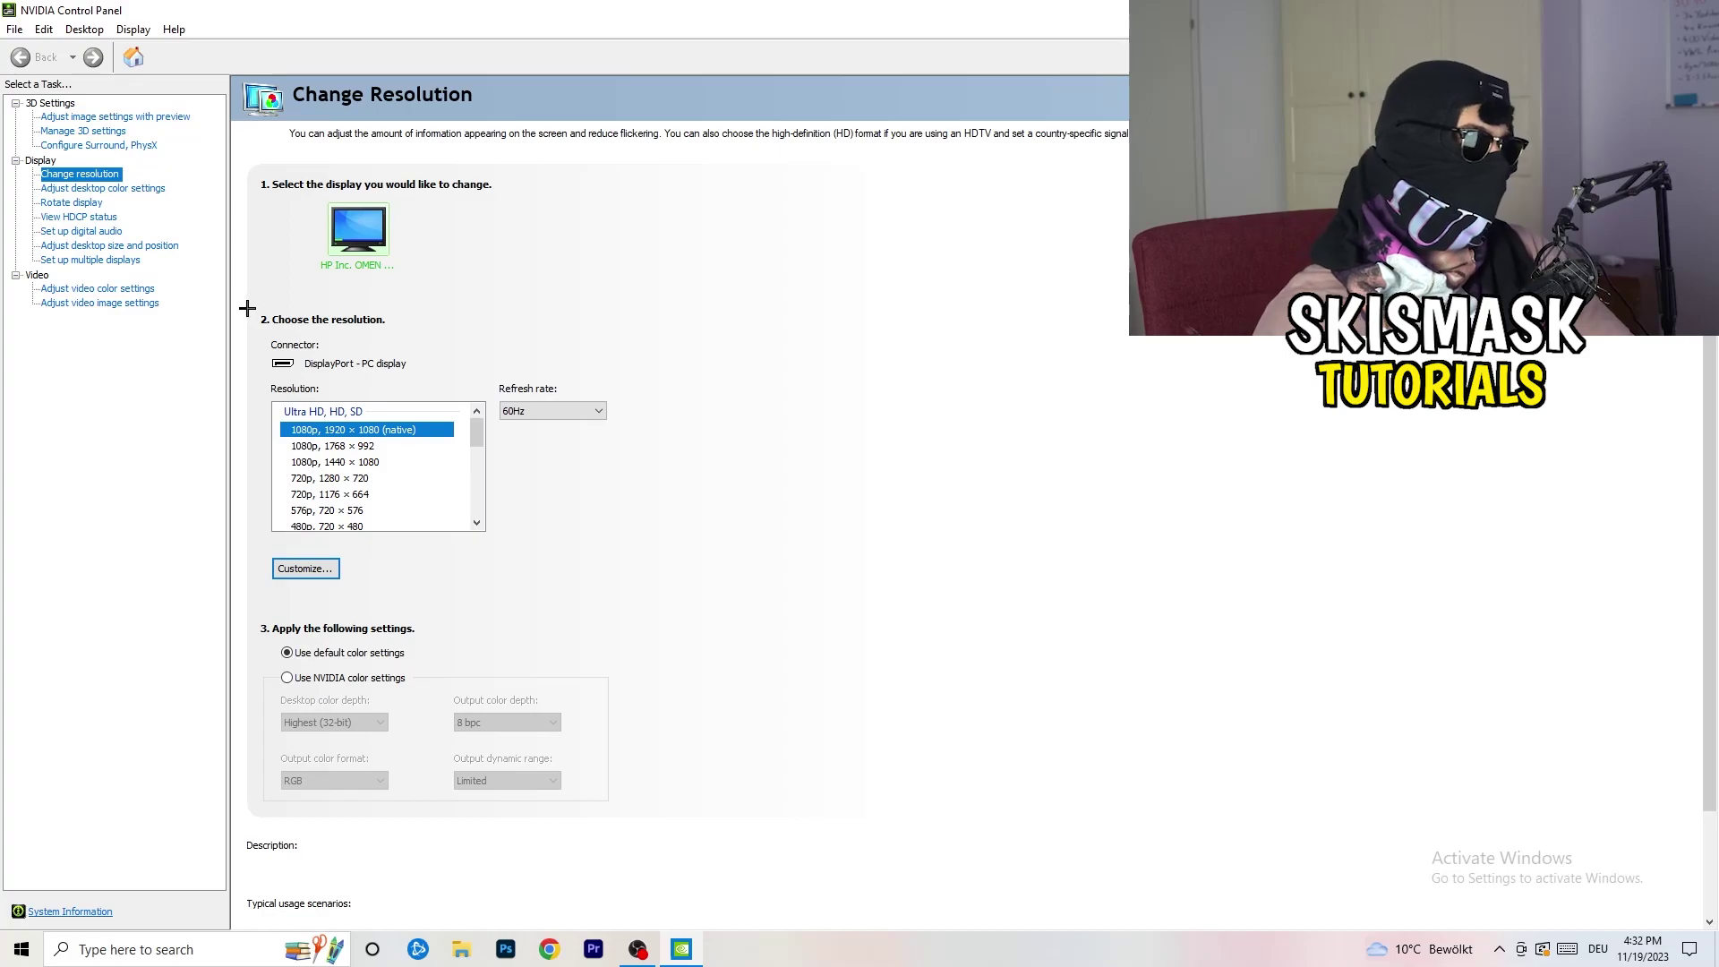
# Create a new custom resolution of 1440 horizontal pixels by 1040 vertical lines.
pyautogui.click(318, 569)
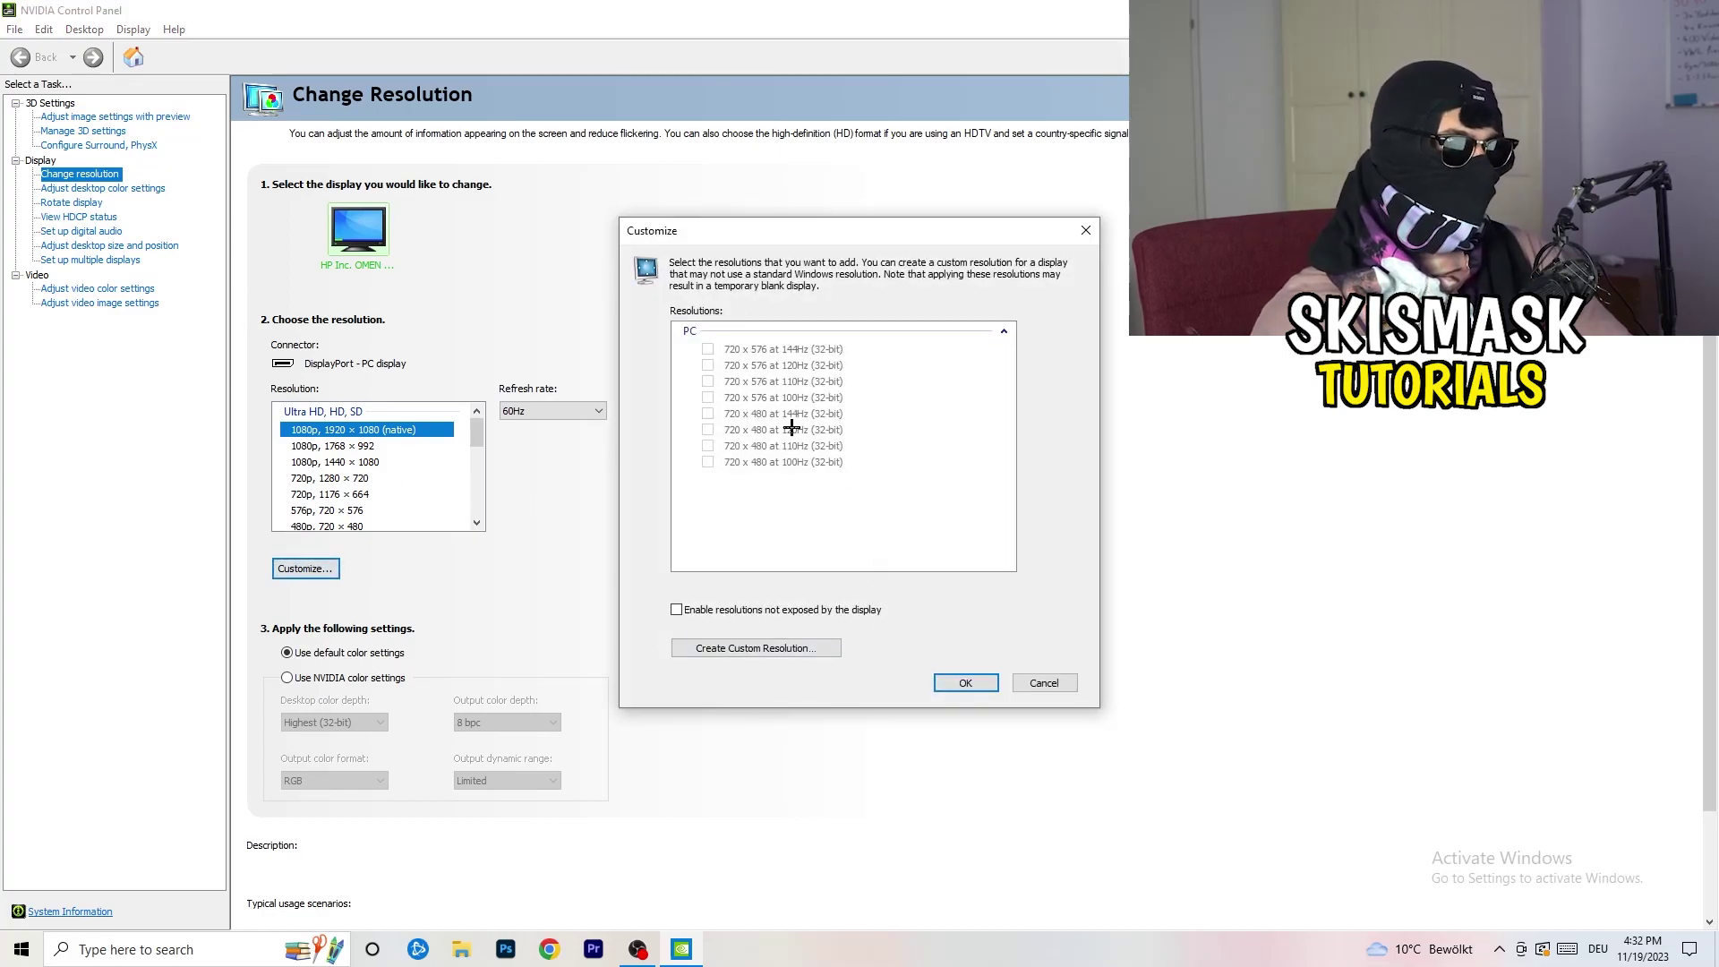
pyautogui.click(792, 647)
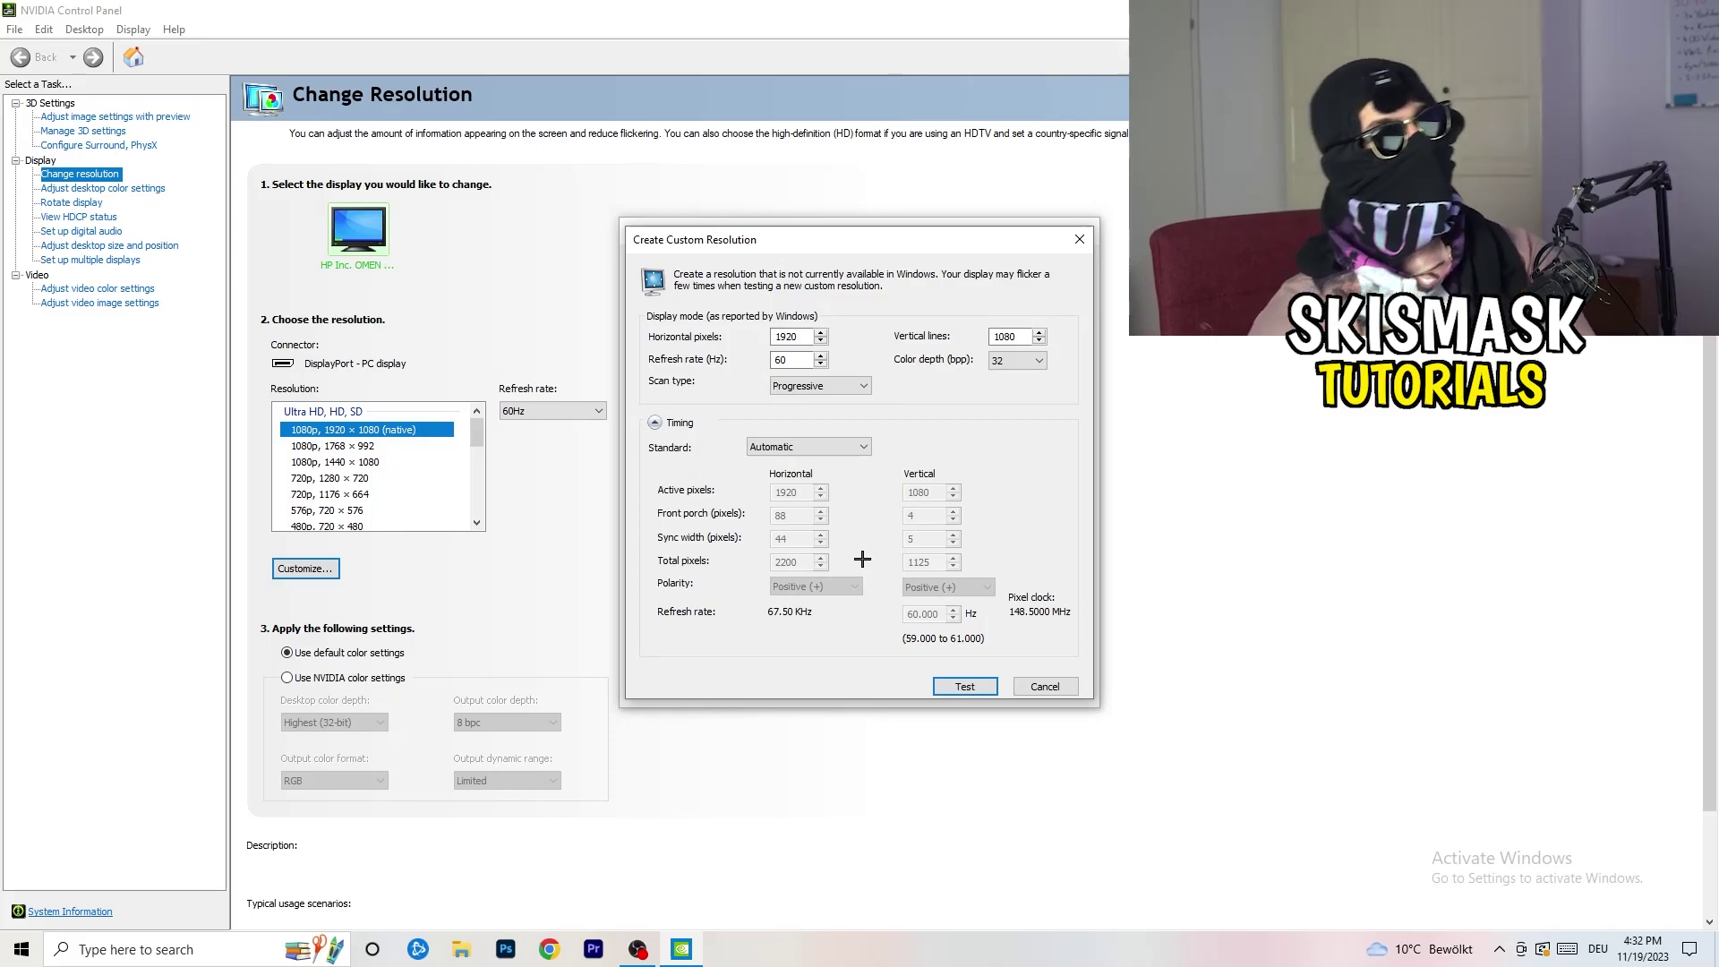
pyautogui.doubleClick(803, 339)
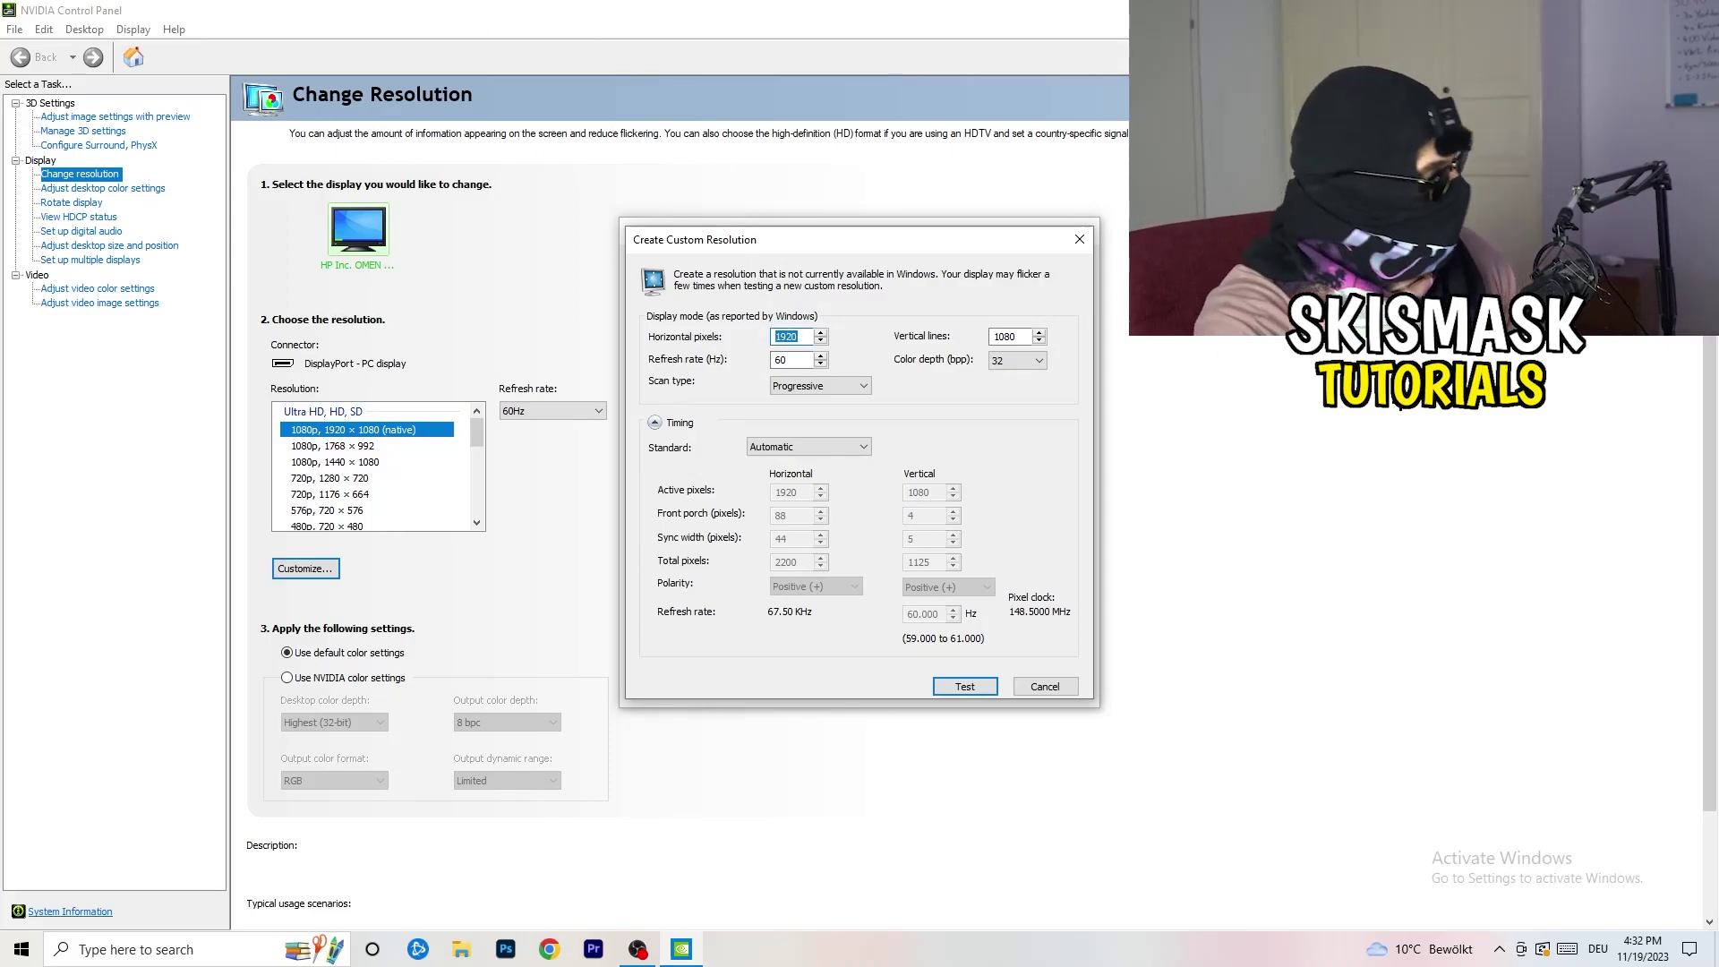
pyautogui.write('1140')
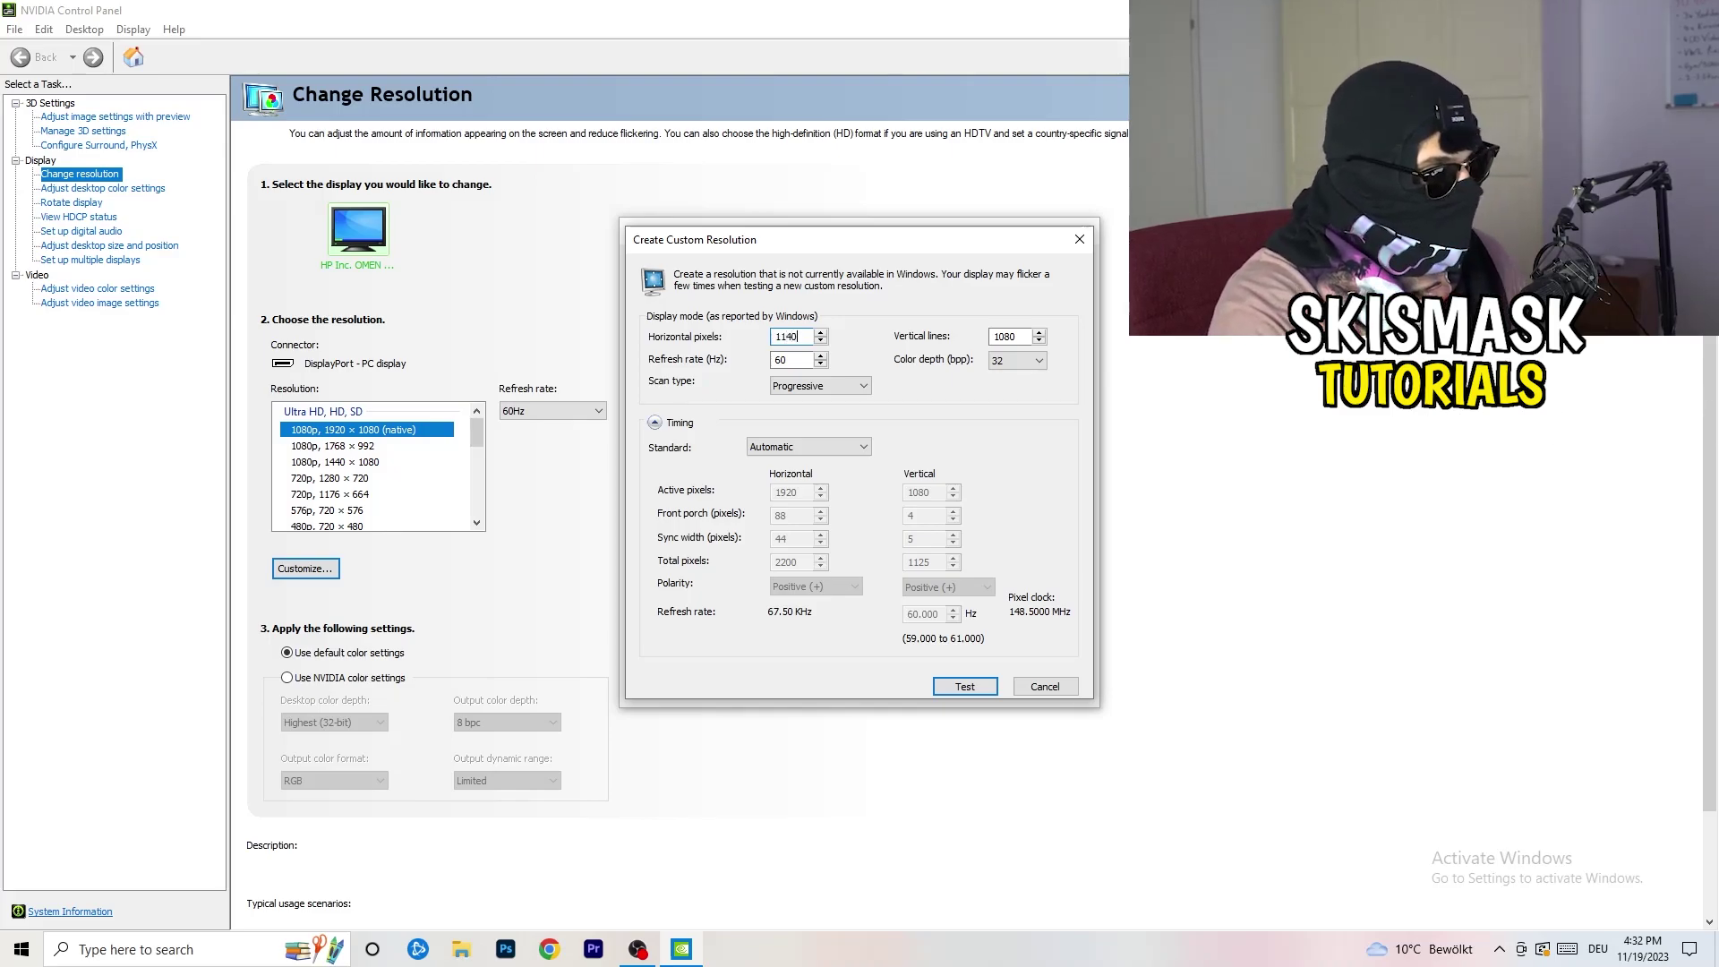
pyautogui.press('BackSpace')
pyautogui.press('BackSpace')
pyautogui.press('BackSpace')
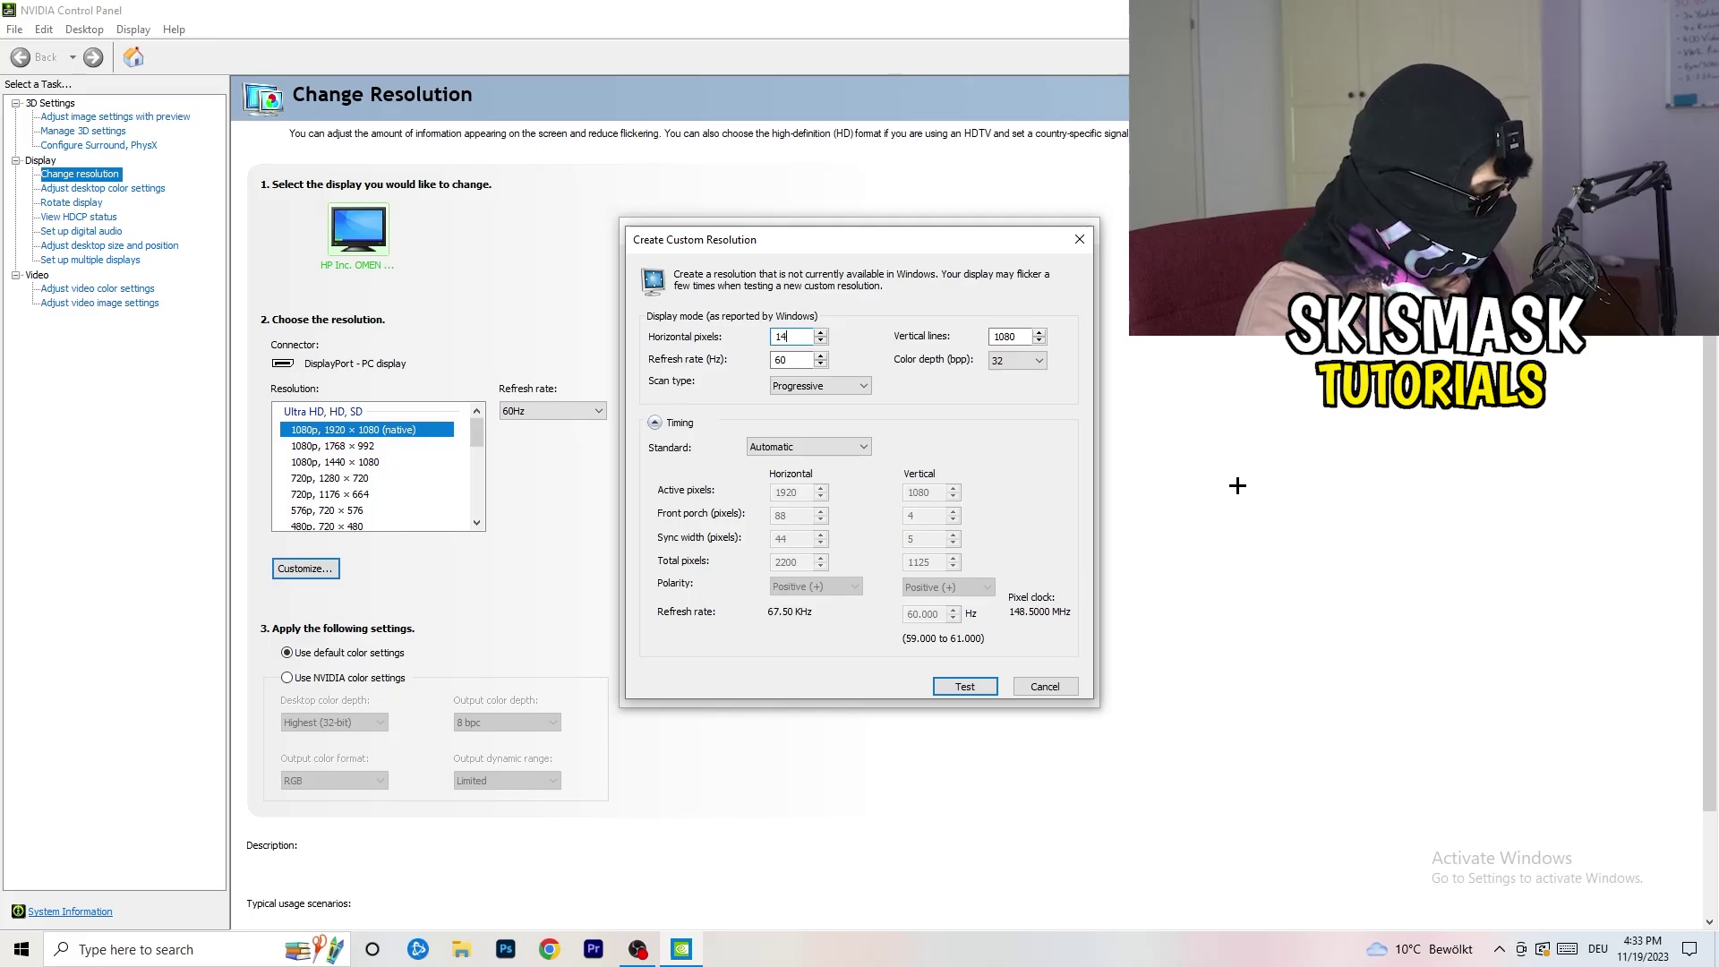
pyautogui.write('440')
pyautogui.doubleClick(1003, 340)
pyautogui.write('10')
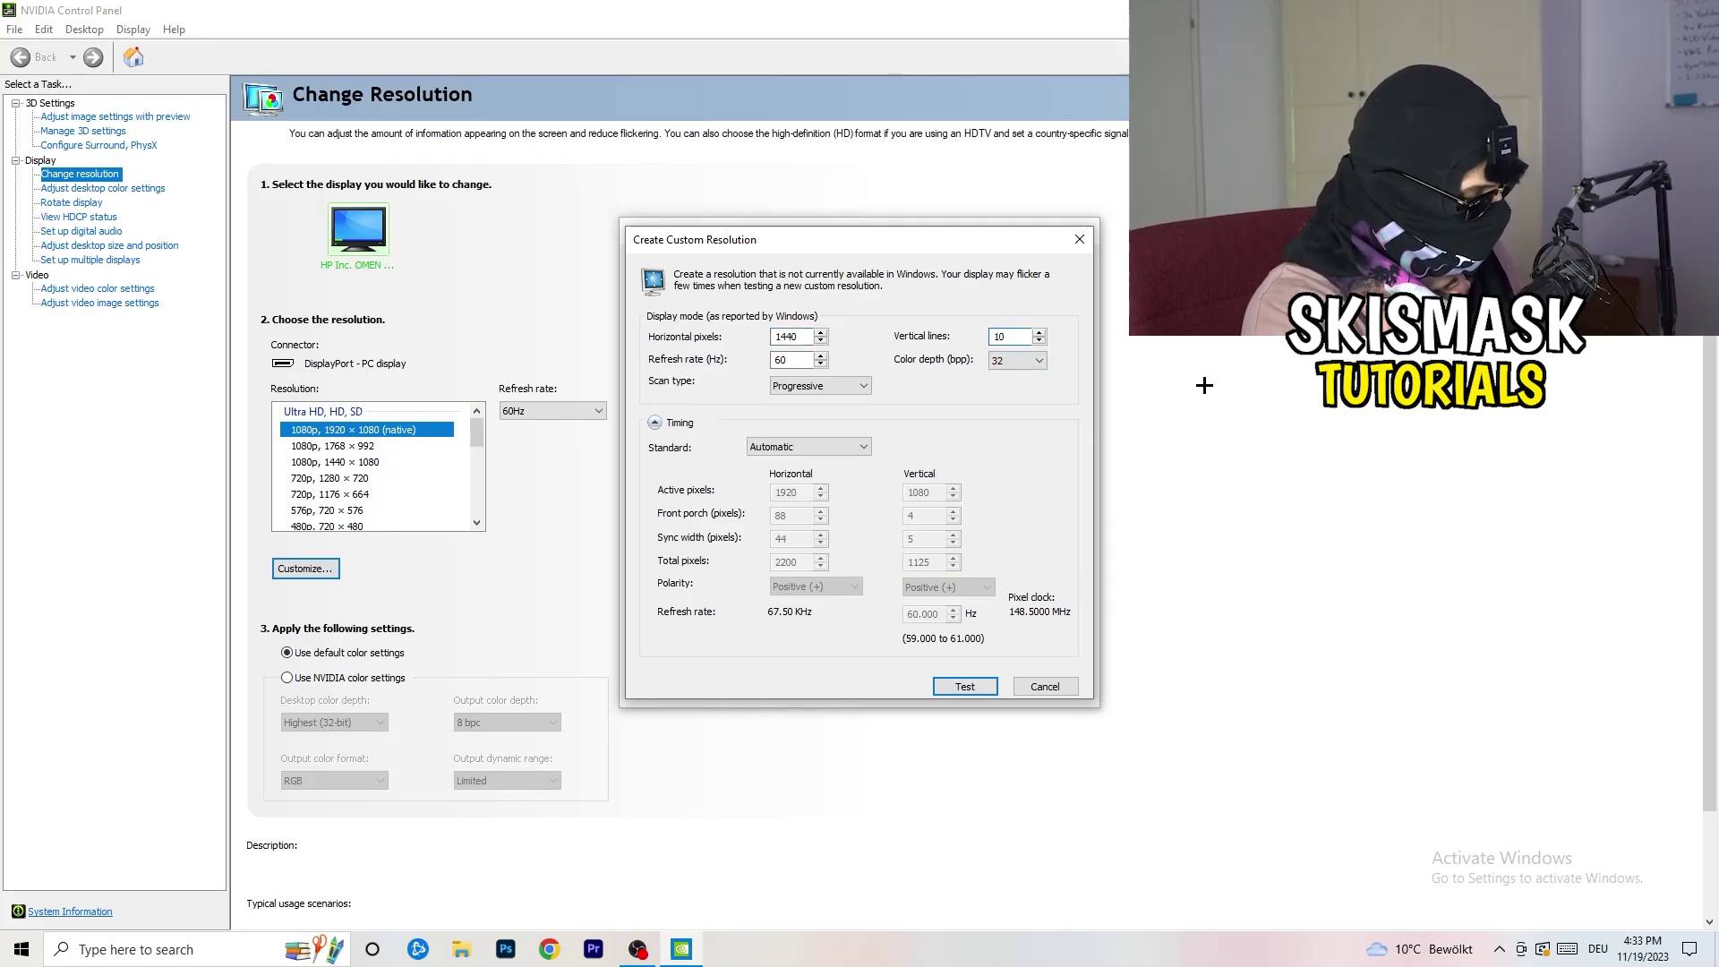
pyautogui.write('40')
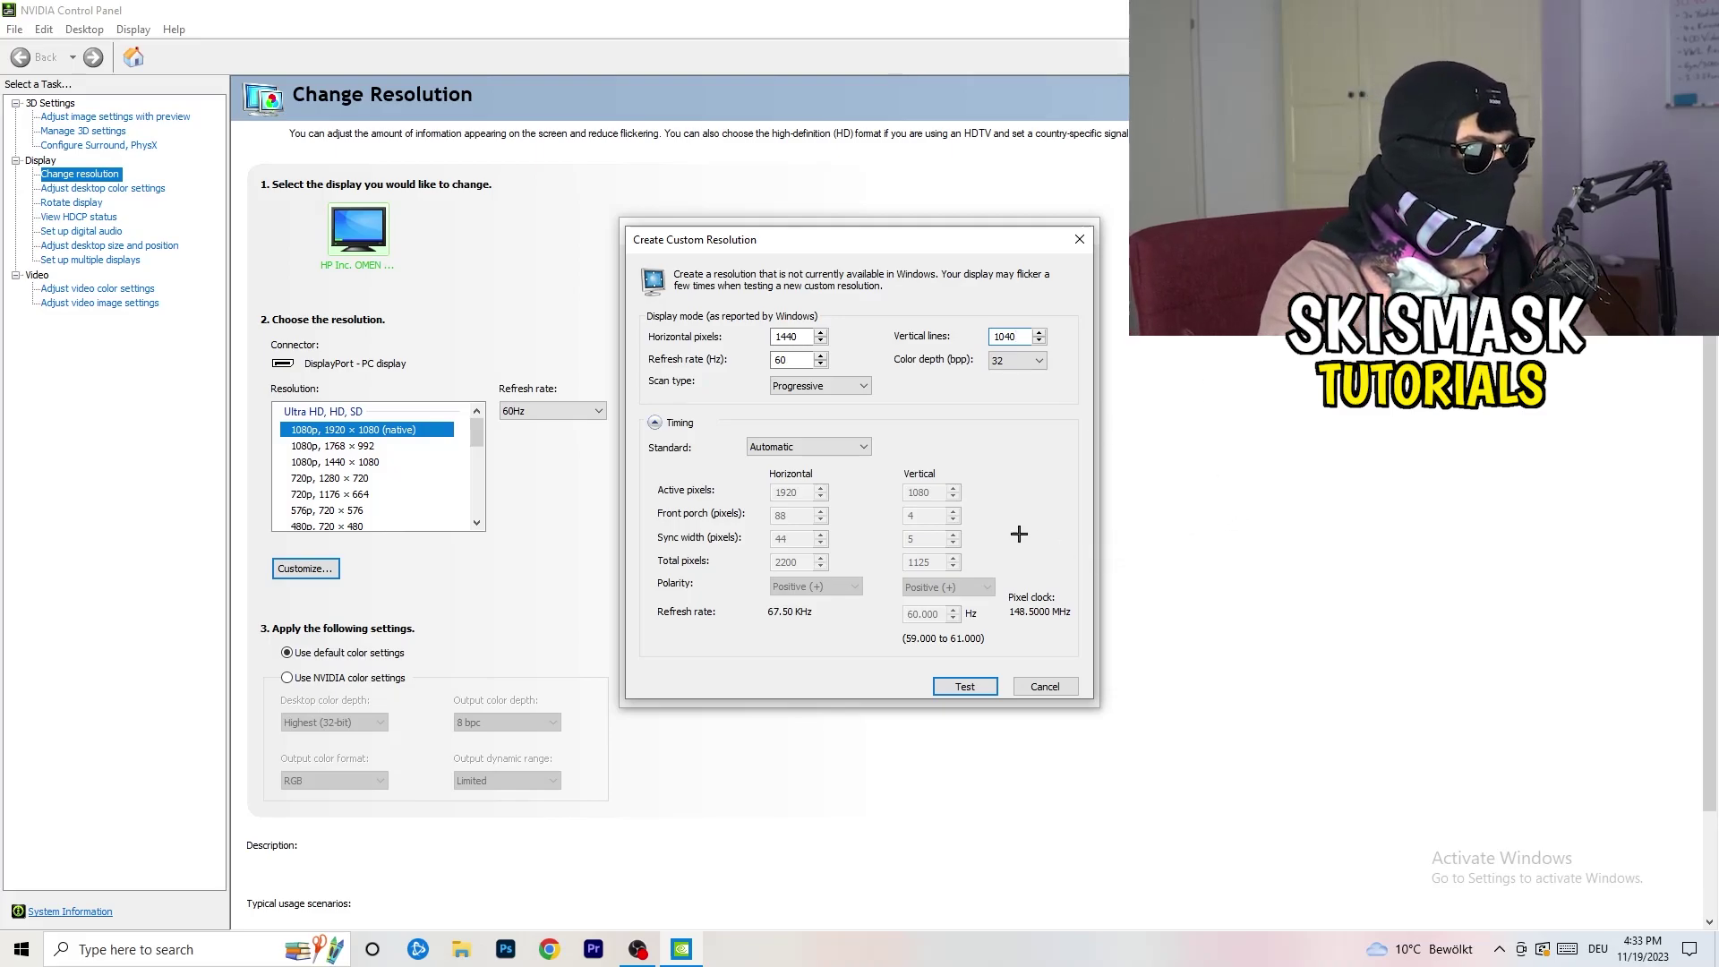
# Keep progressive scanning and set the timing standard to CVT reduced blank.
pyautogui.click(816, 385)
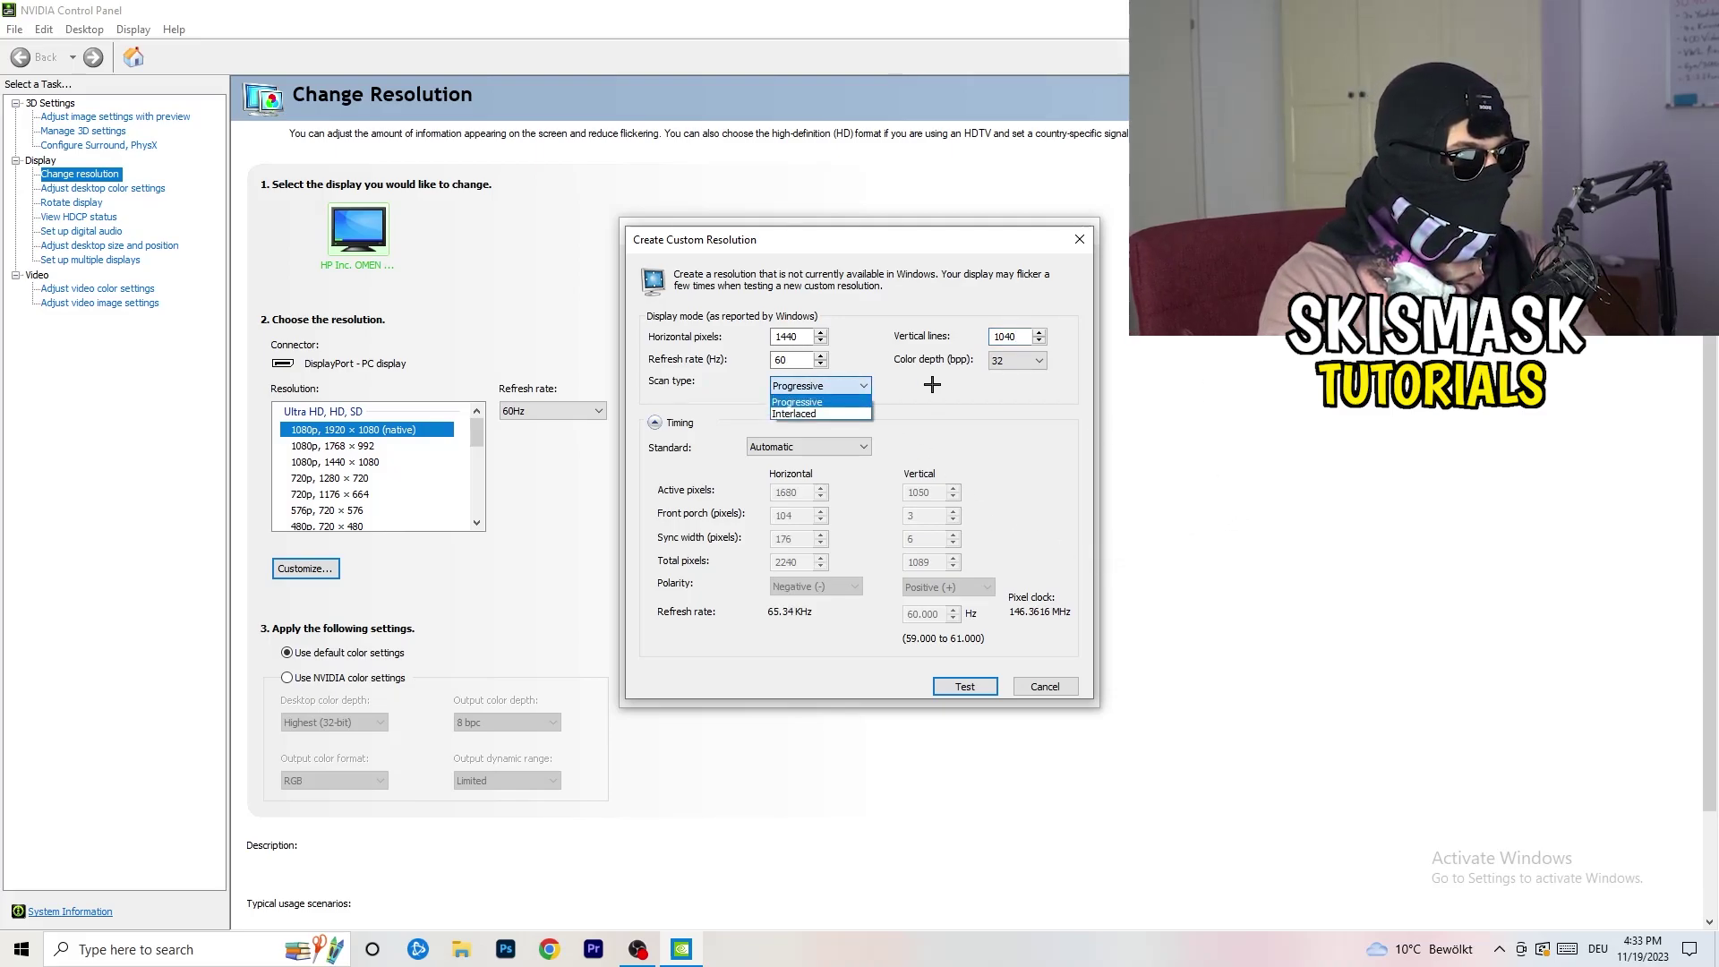
pyautogui.click(939, 434)
pyautogui.click(830, 447)
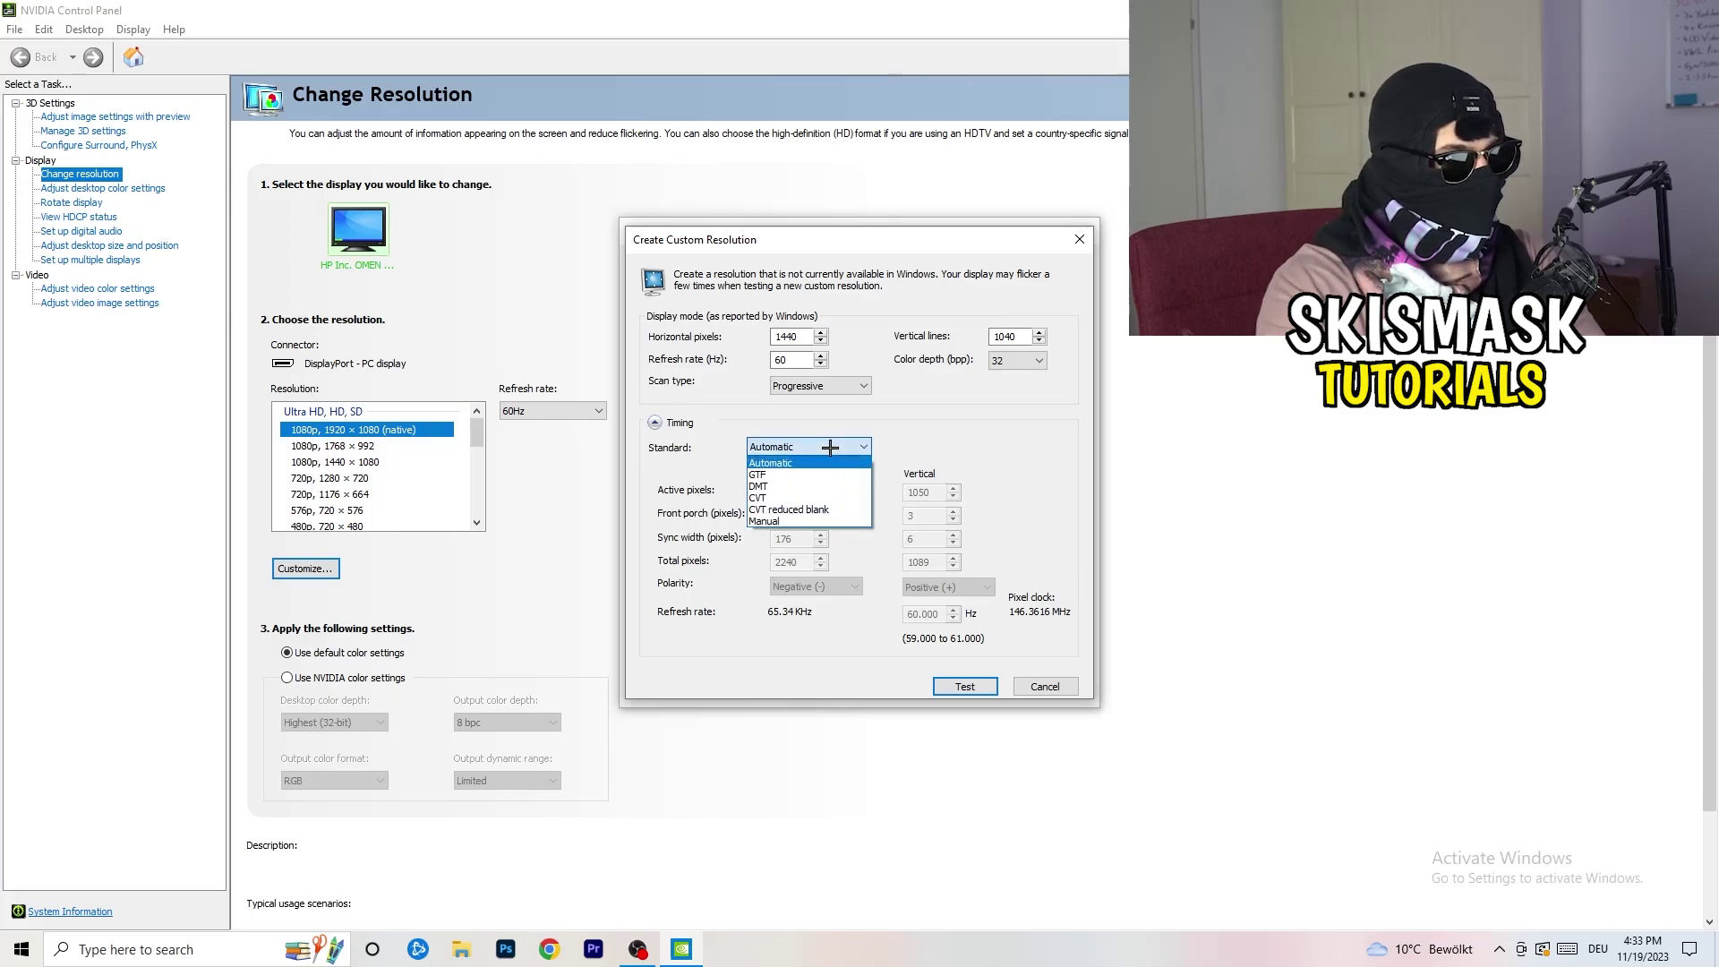
pyautogui.click(940, 457)
pyautogui.click(1003, 444)
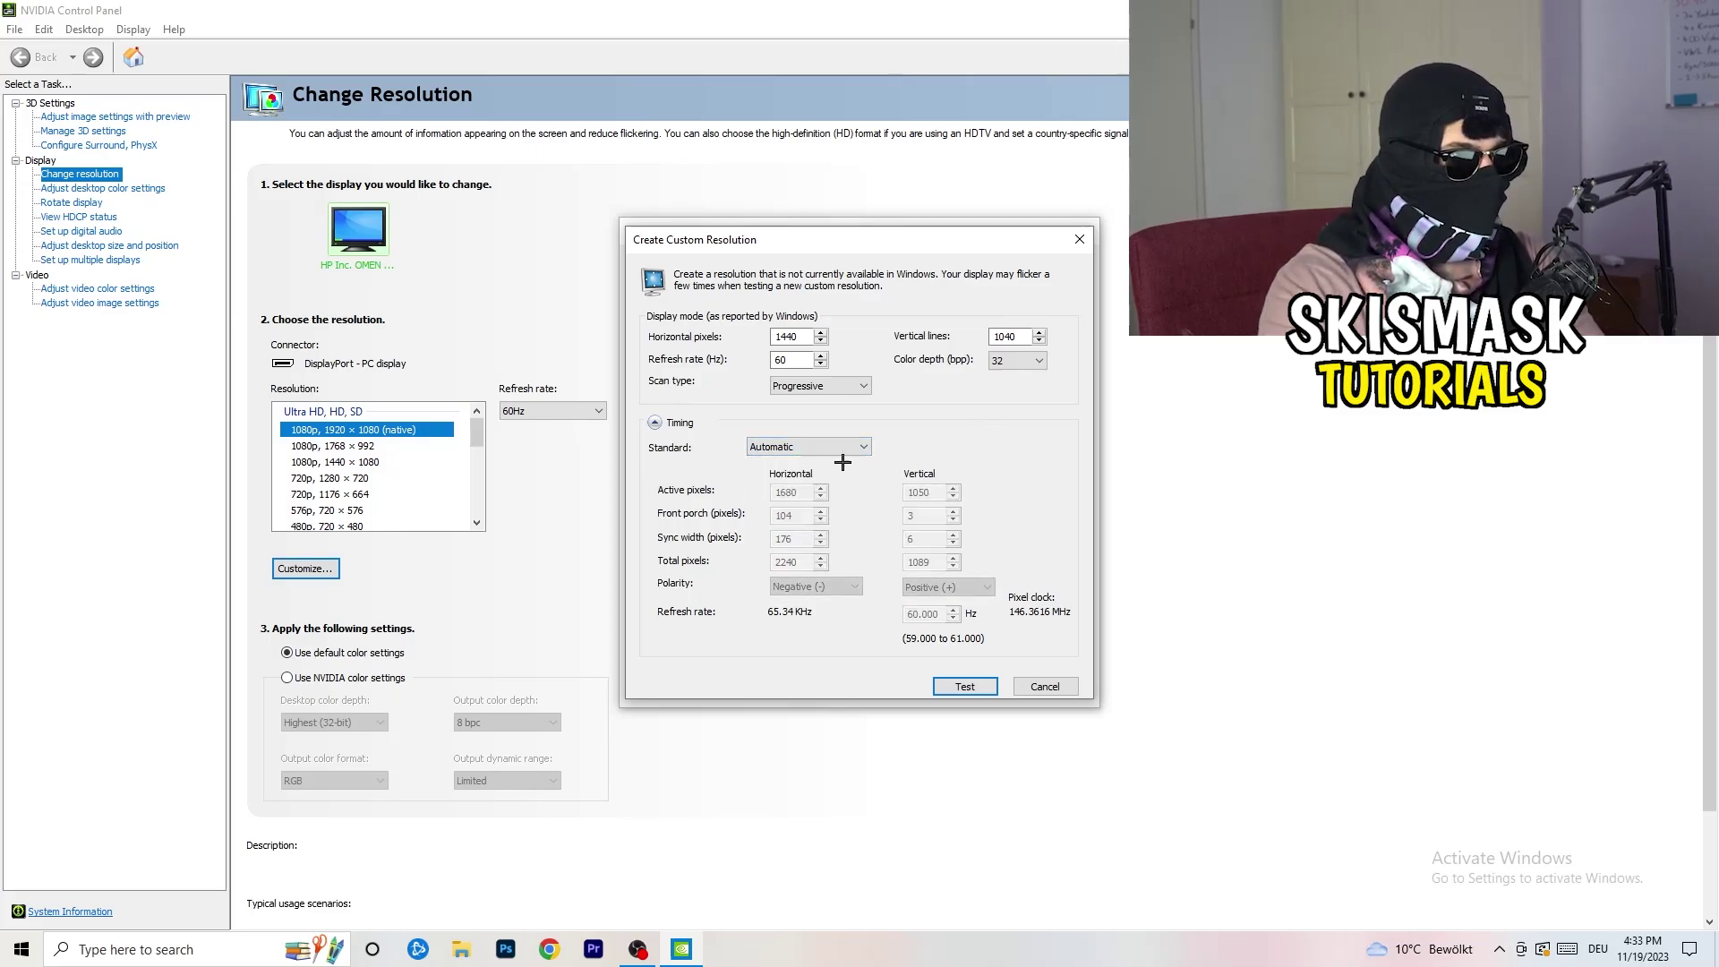
pyautogui.click(802, 446)
pyautogui.click(811, 489)
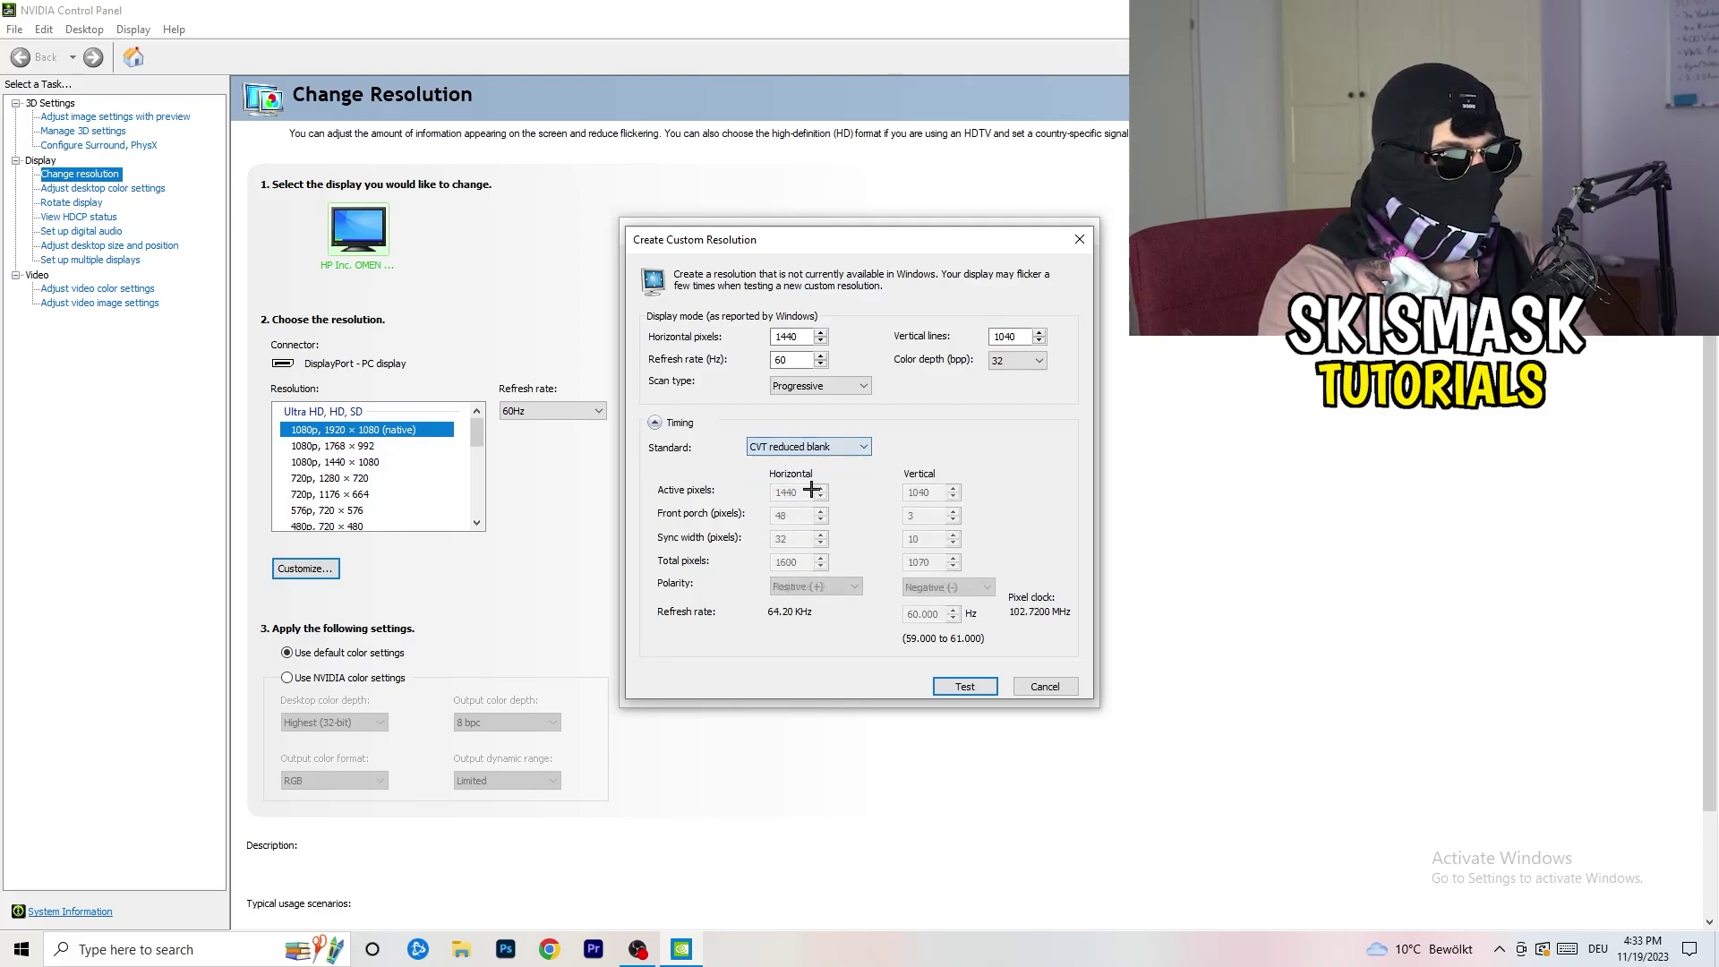
# Close both custom resolution dialogs and NVIDIA Control Panel, then open Settings from Start.
pyautogui.click(1086, 234)
pyautogui.click(1086, 234)
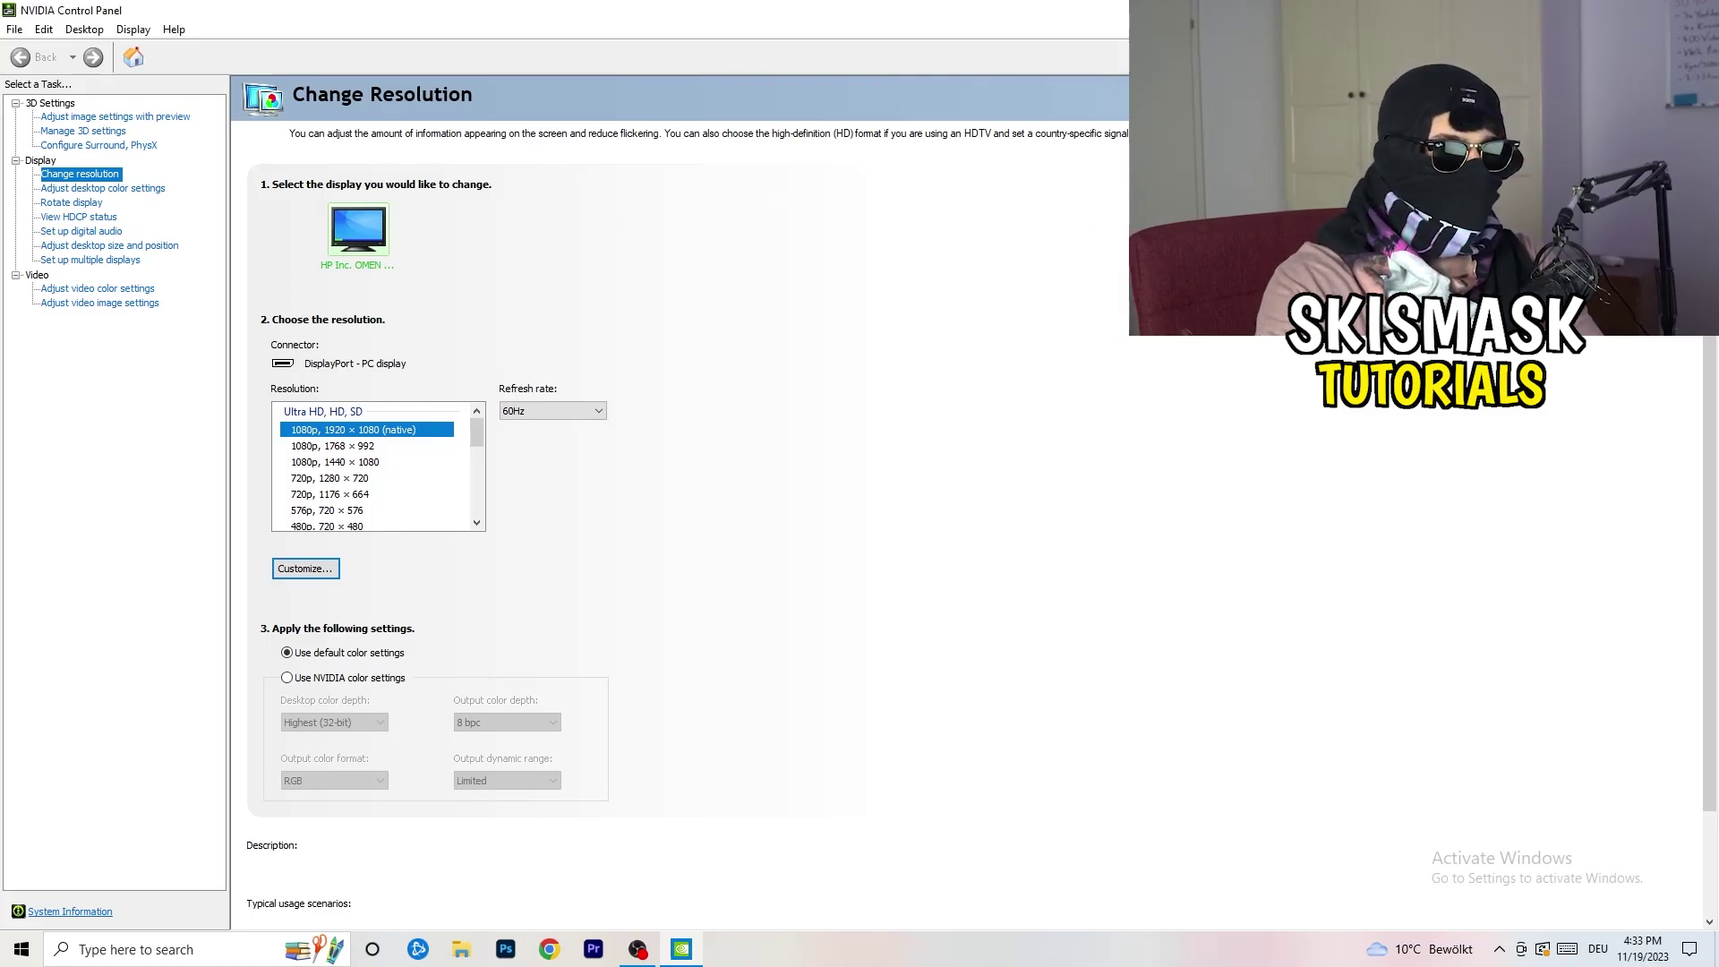
pyautogui.hotkey('alt', 'F4')
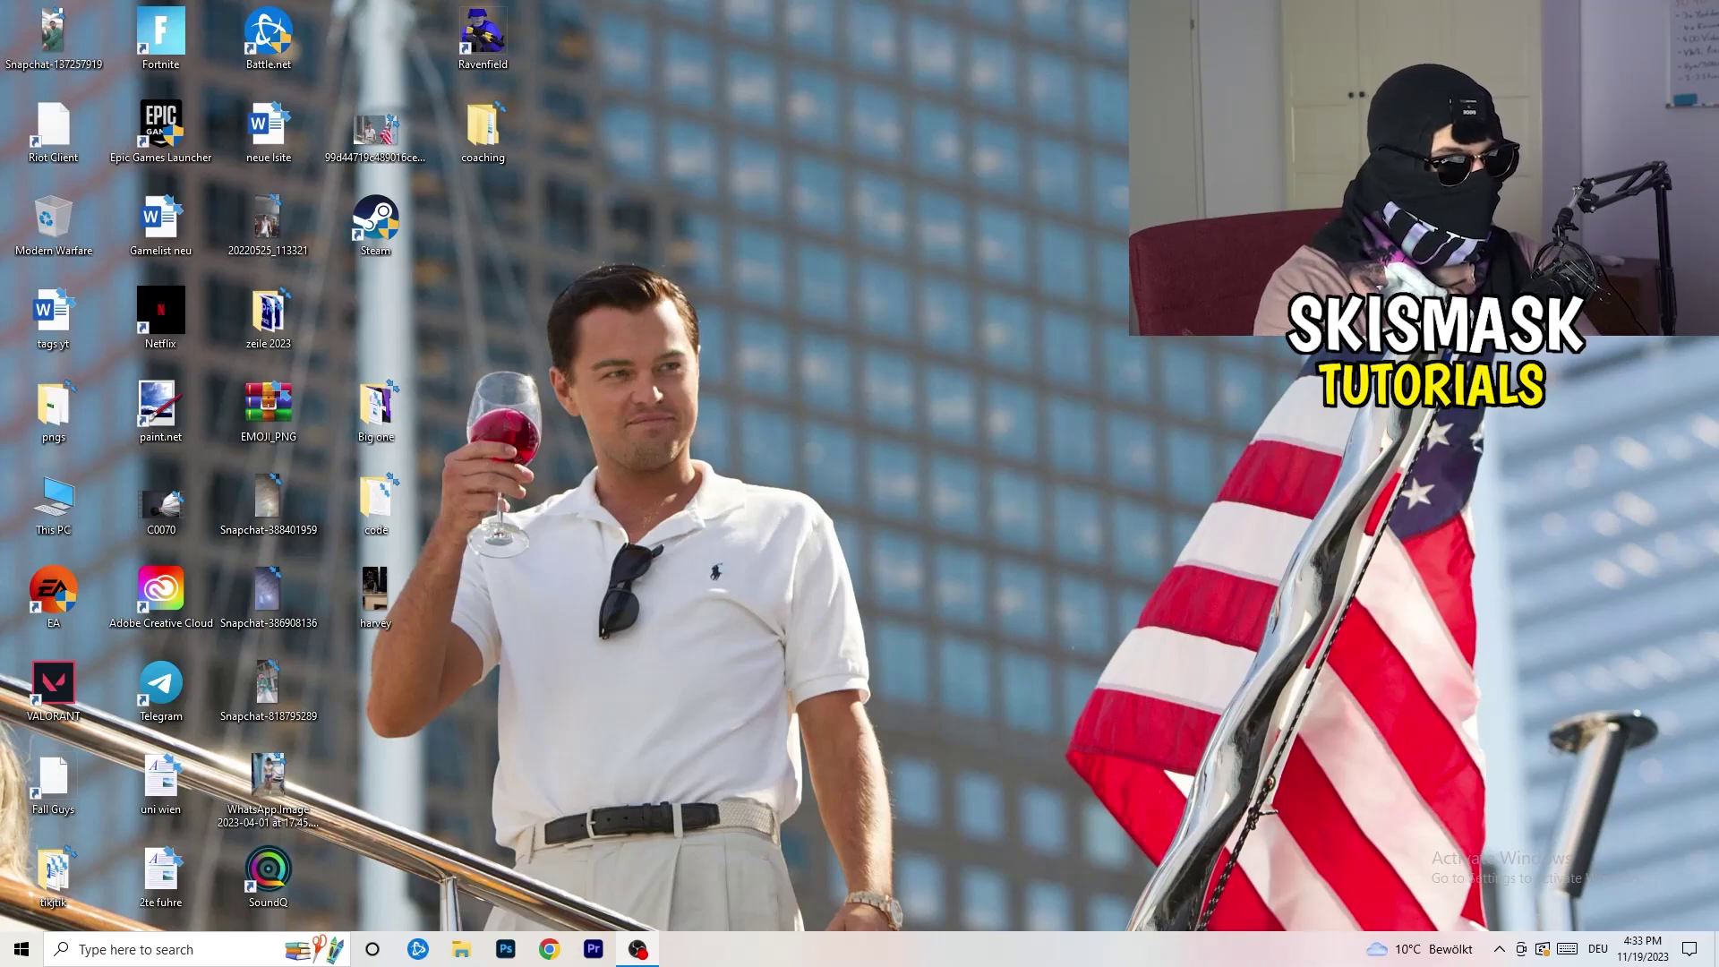
pyautogui.click(22, 949)
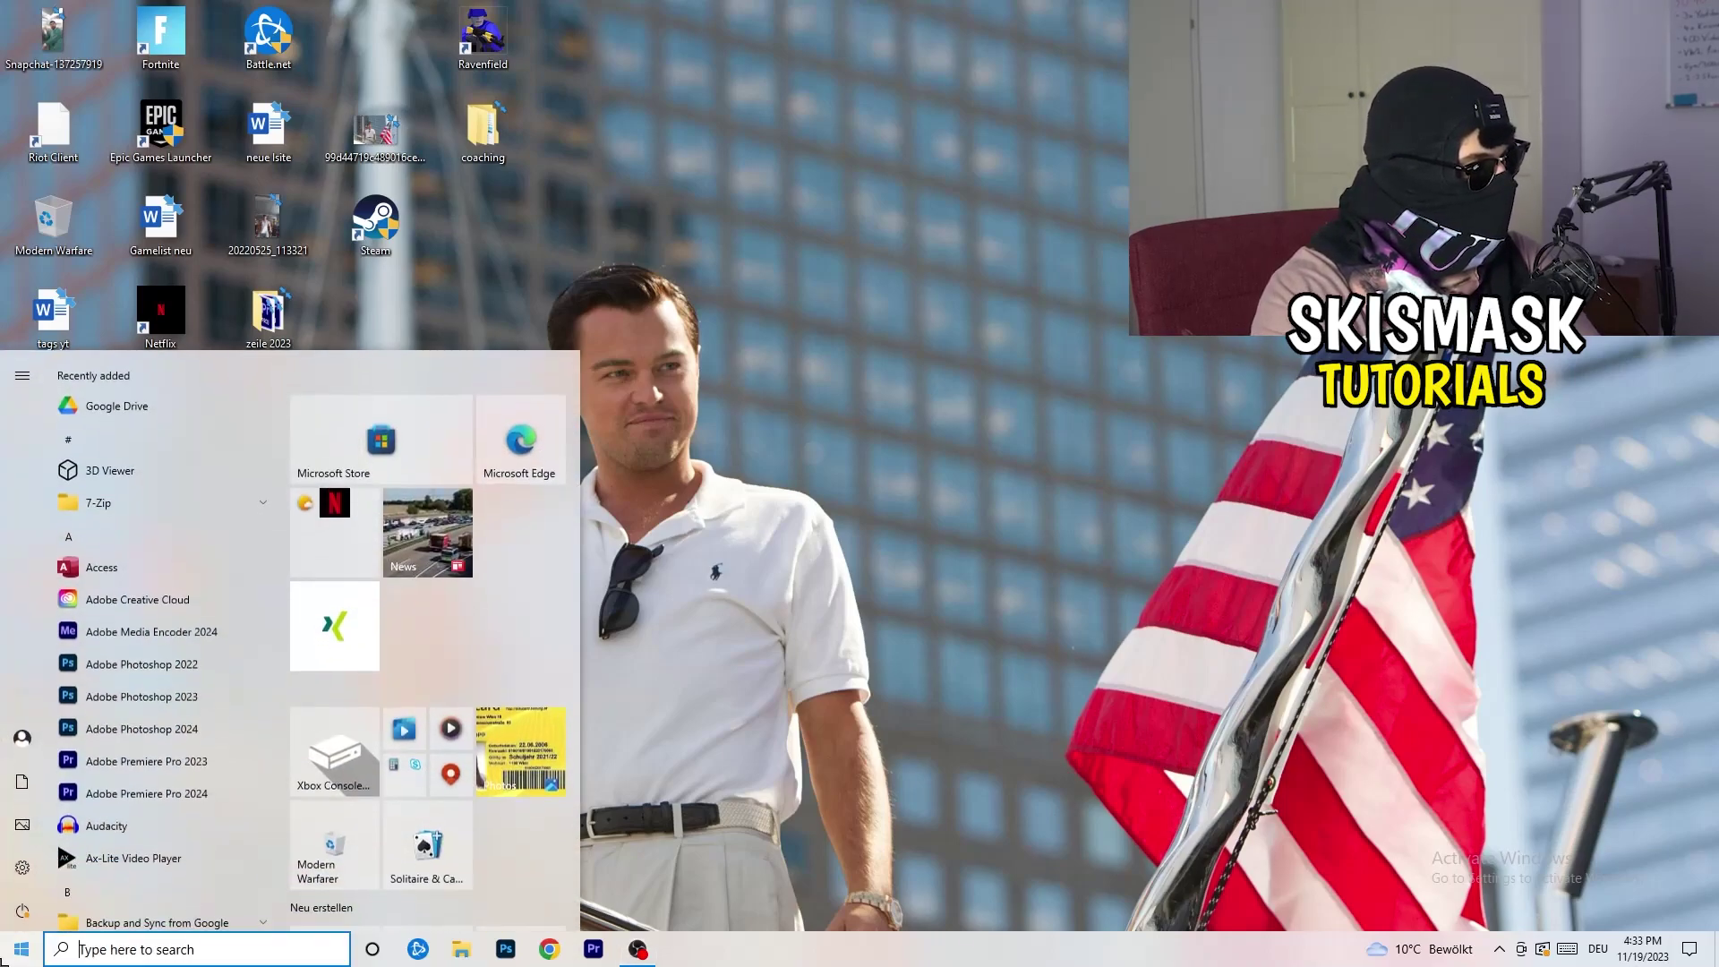
pyautogui.click(24, 867)
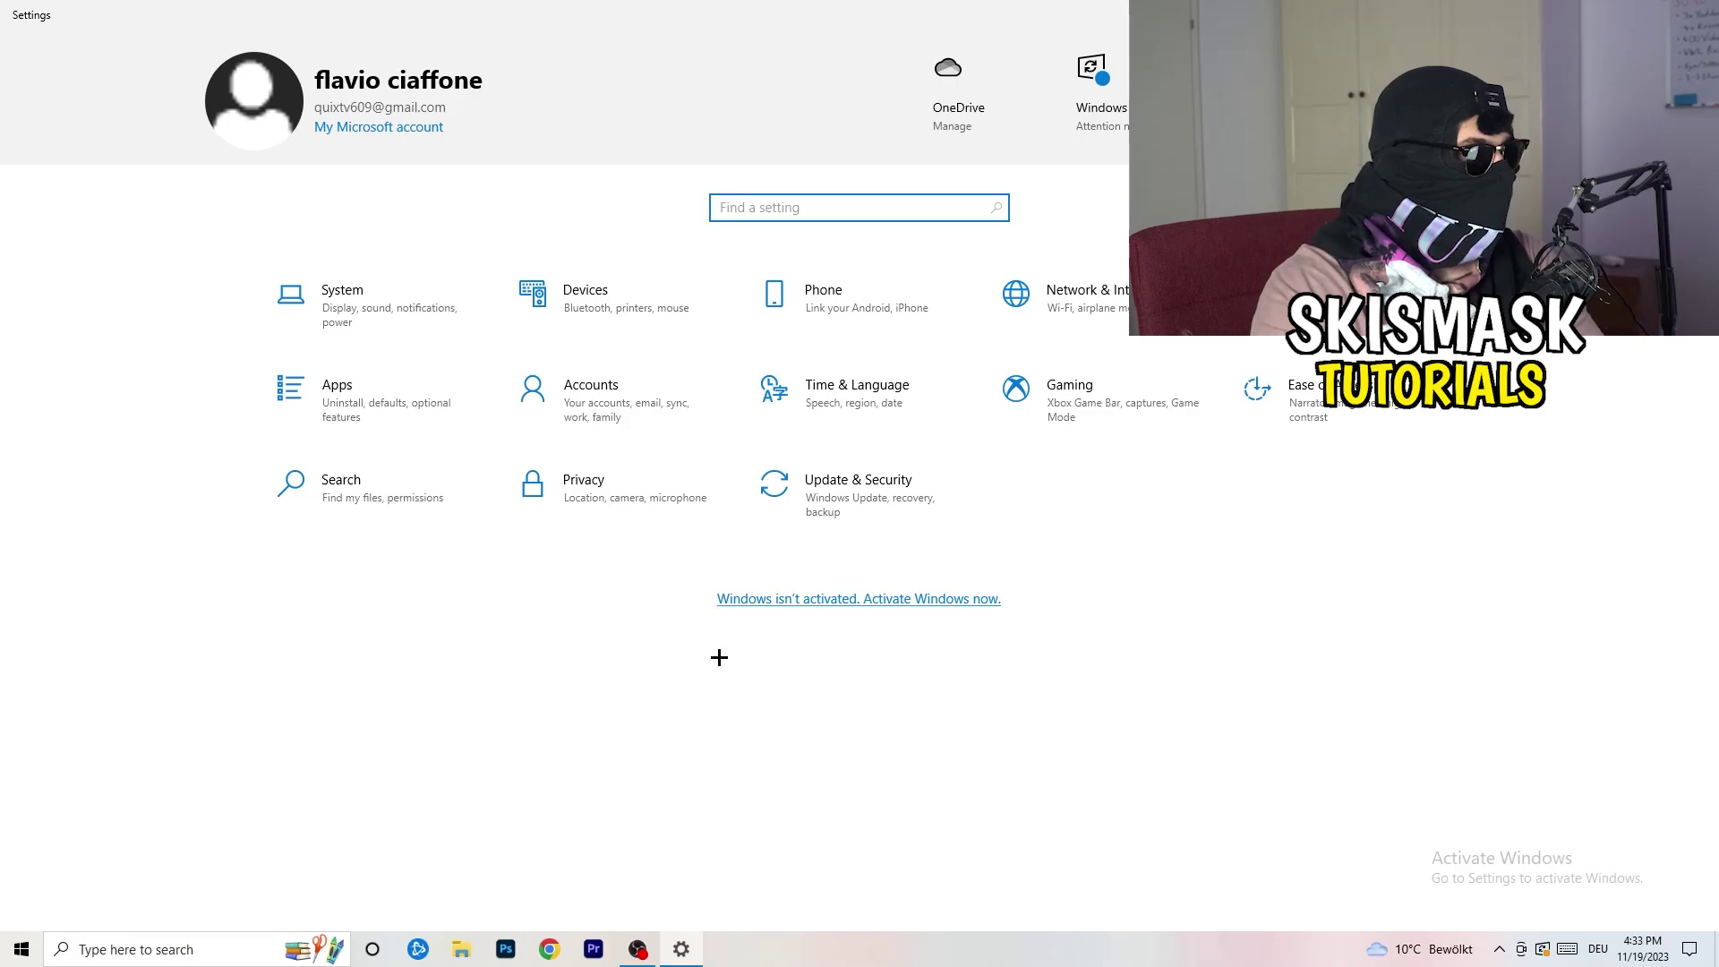
# Go to System > Display and keep text and app scaling at 100% (Recommended).
pyautogui.click(379, 324)
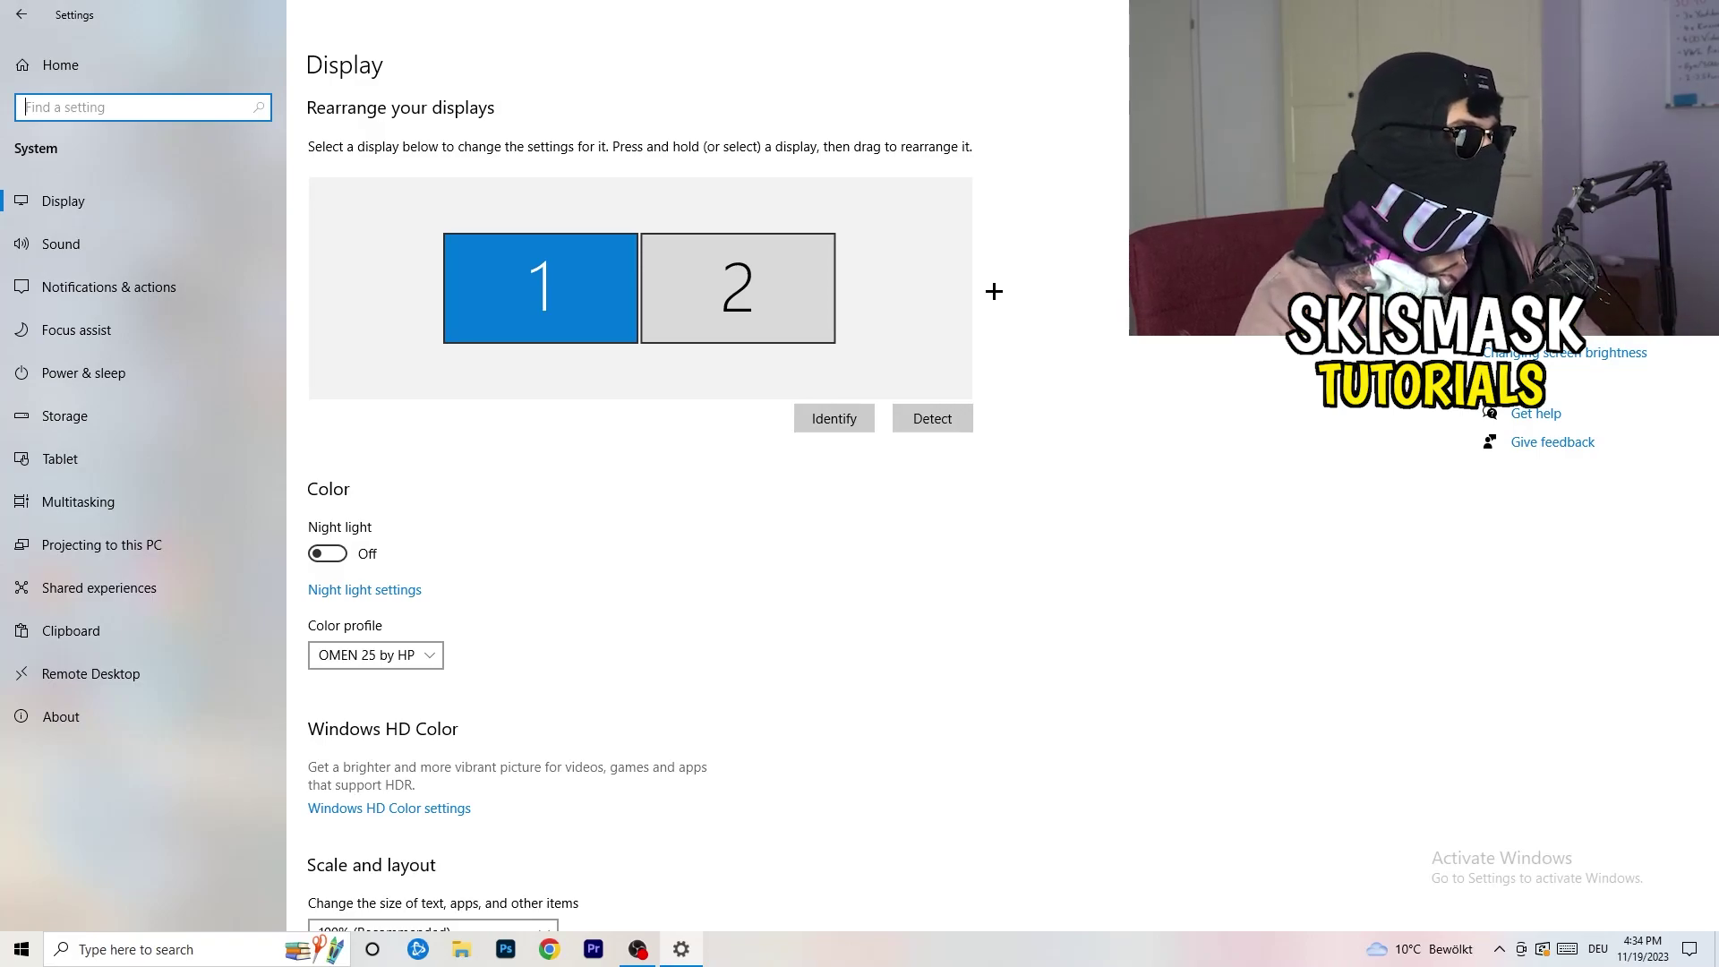
pyautogui.scroll(-4, 573, 441)
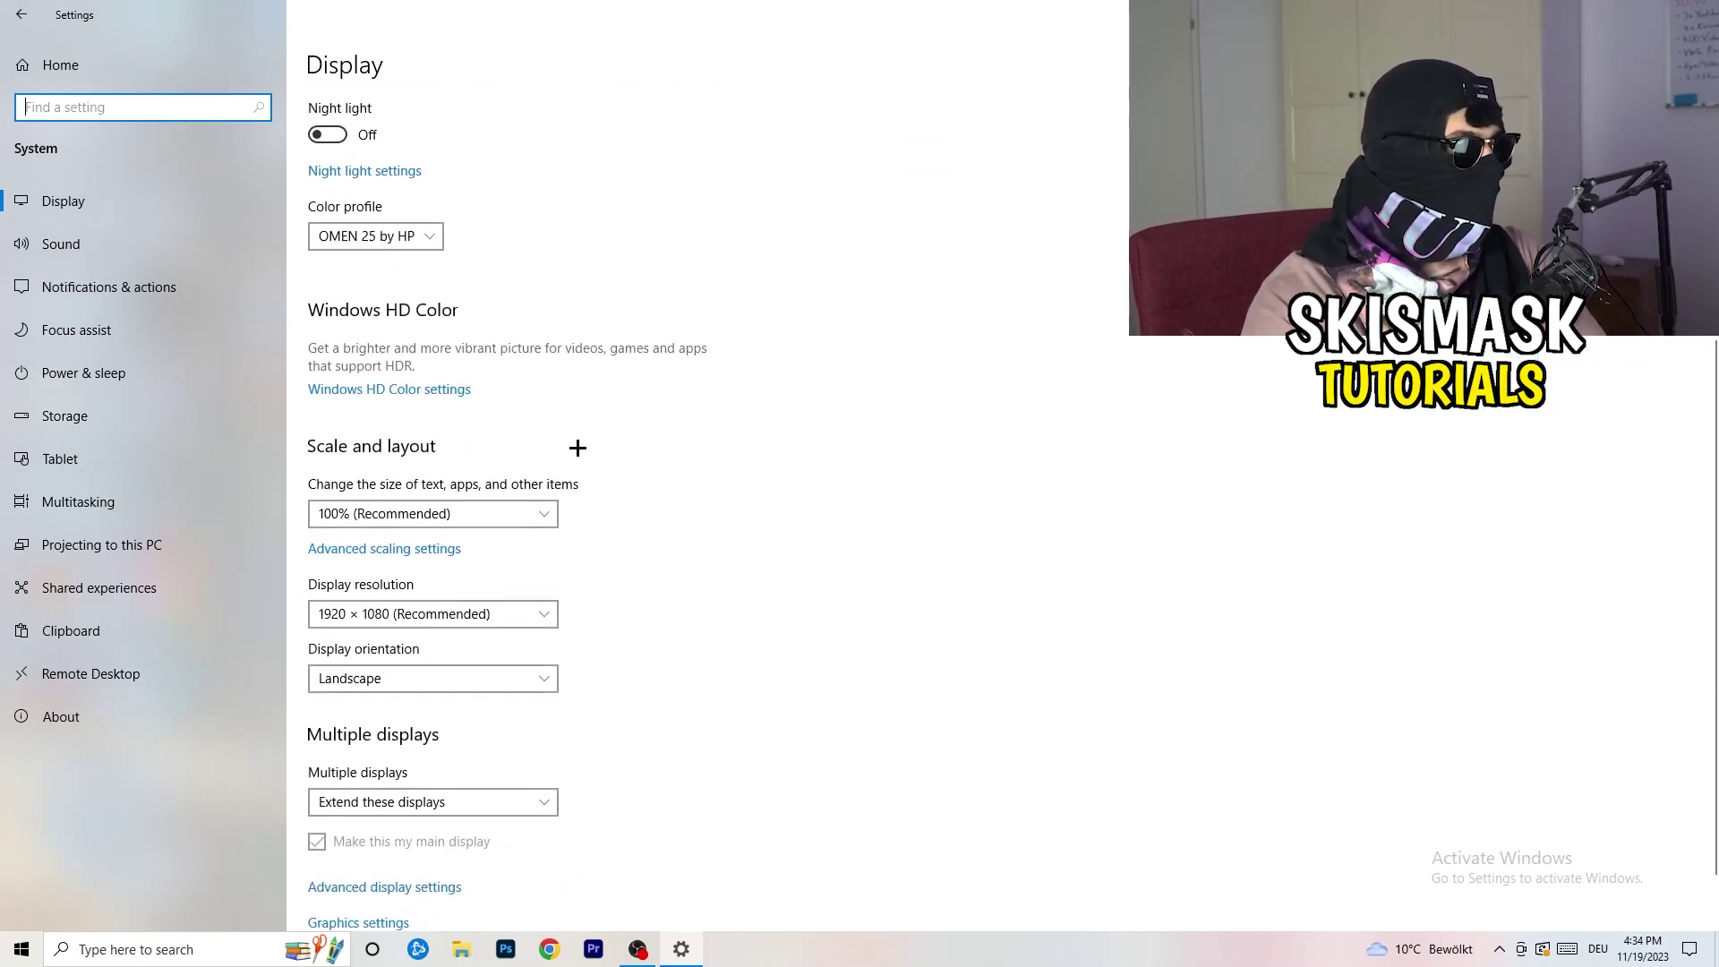
pyautogui.click(460, 233)
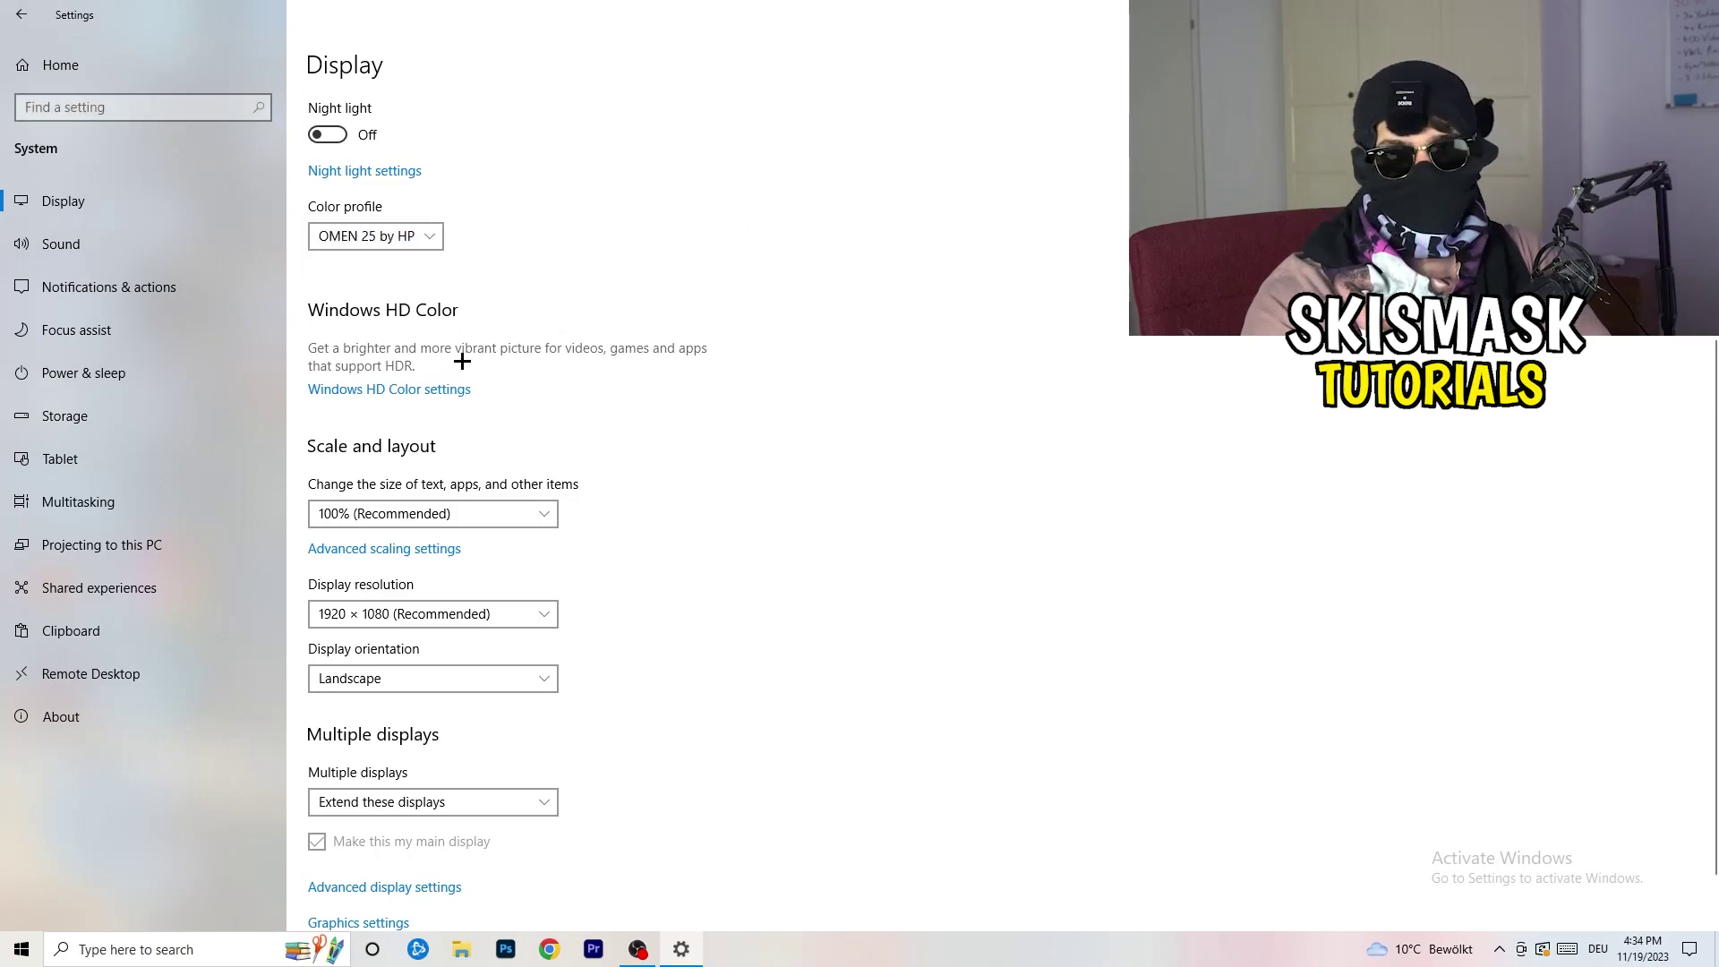
pyautogui.scroll(-1, 438, 368)
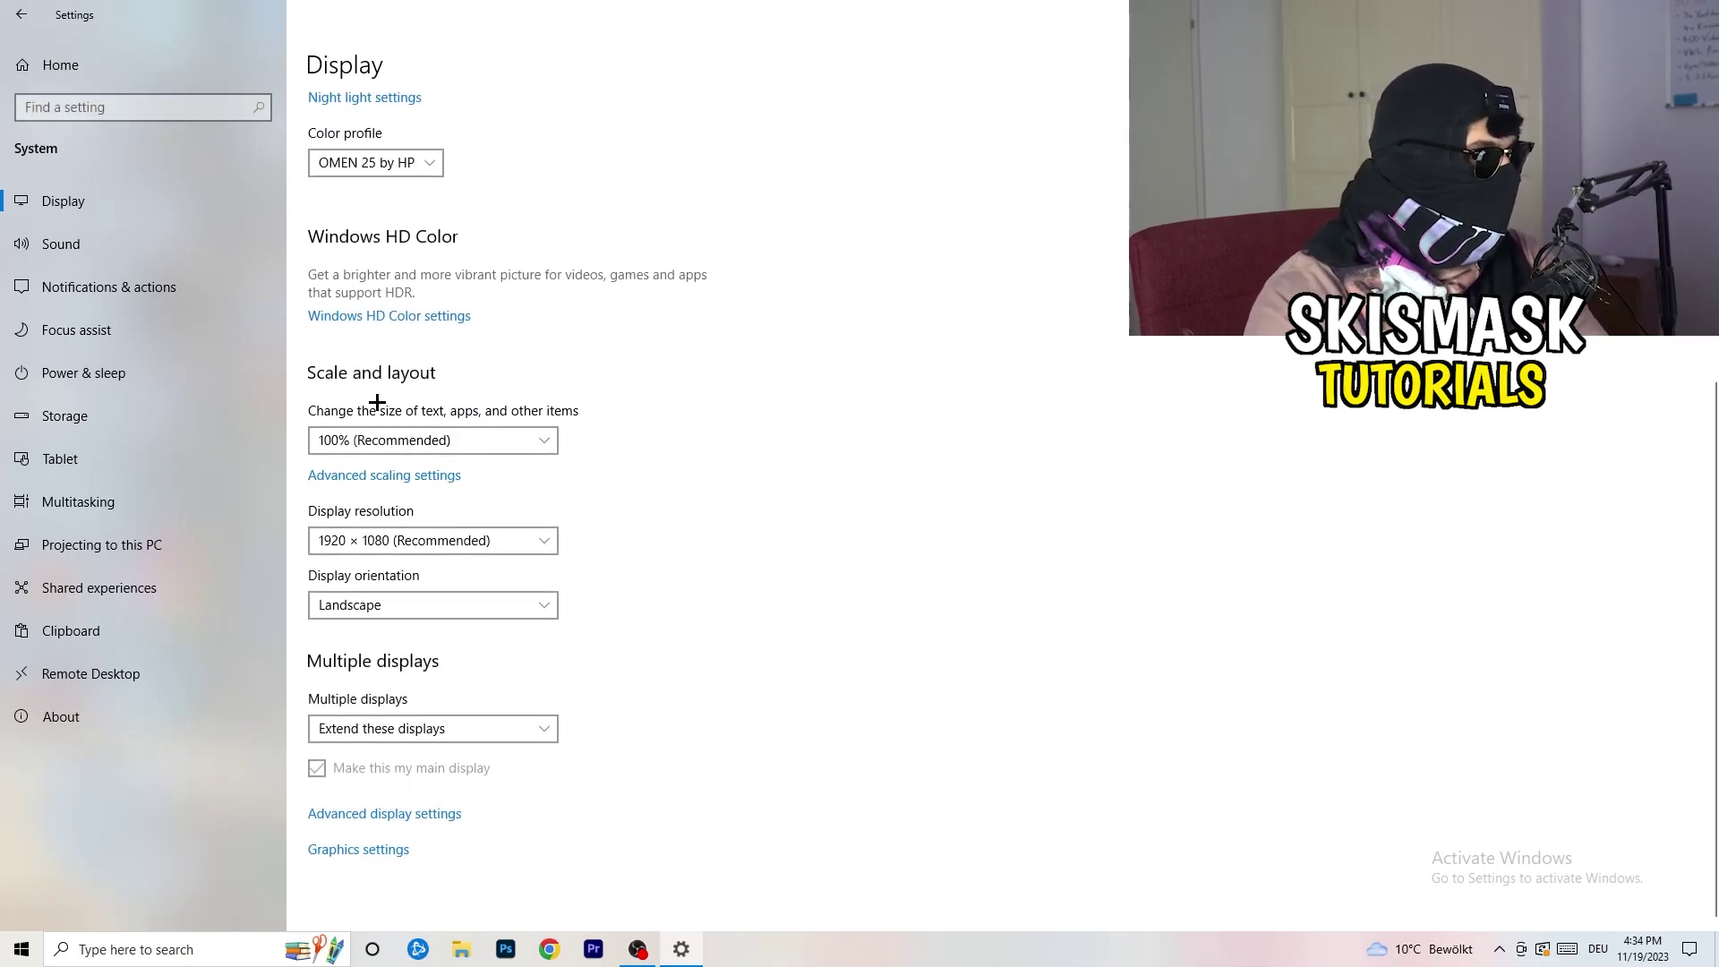
pyautogui.click(530, 439)
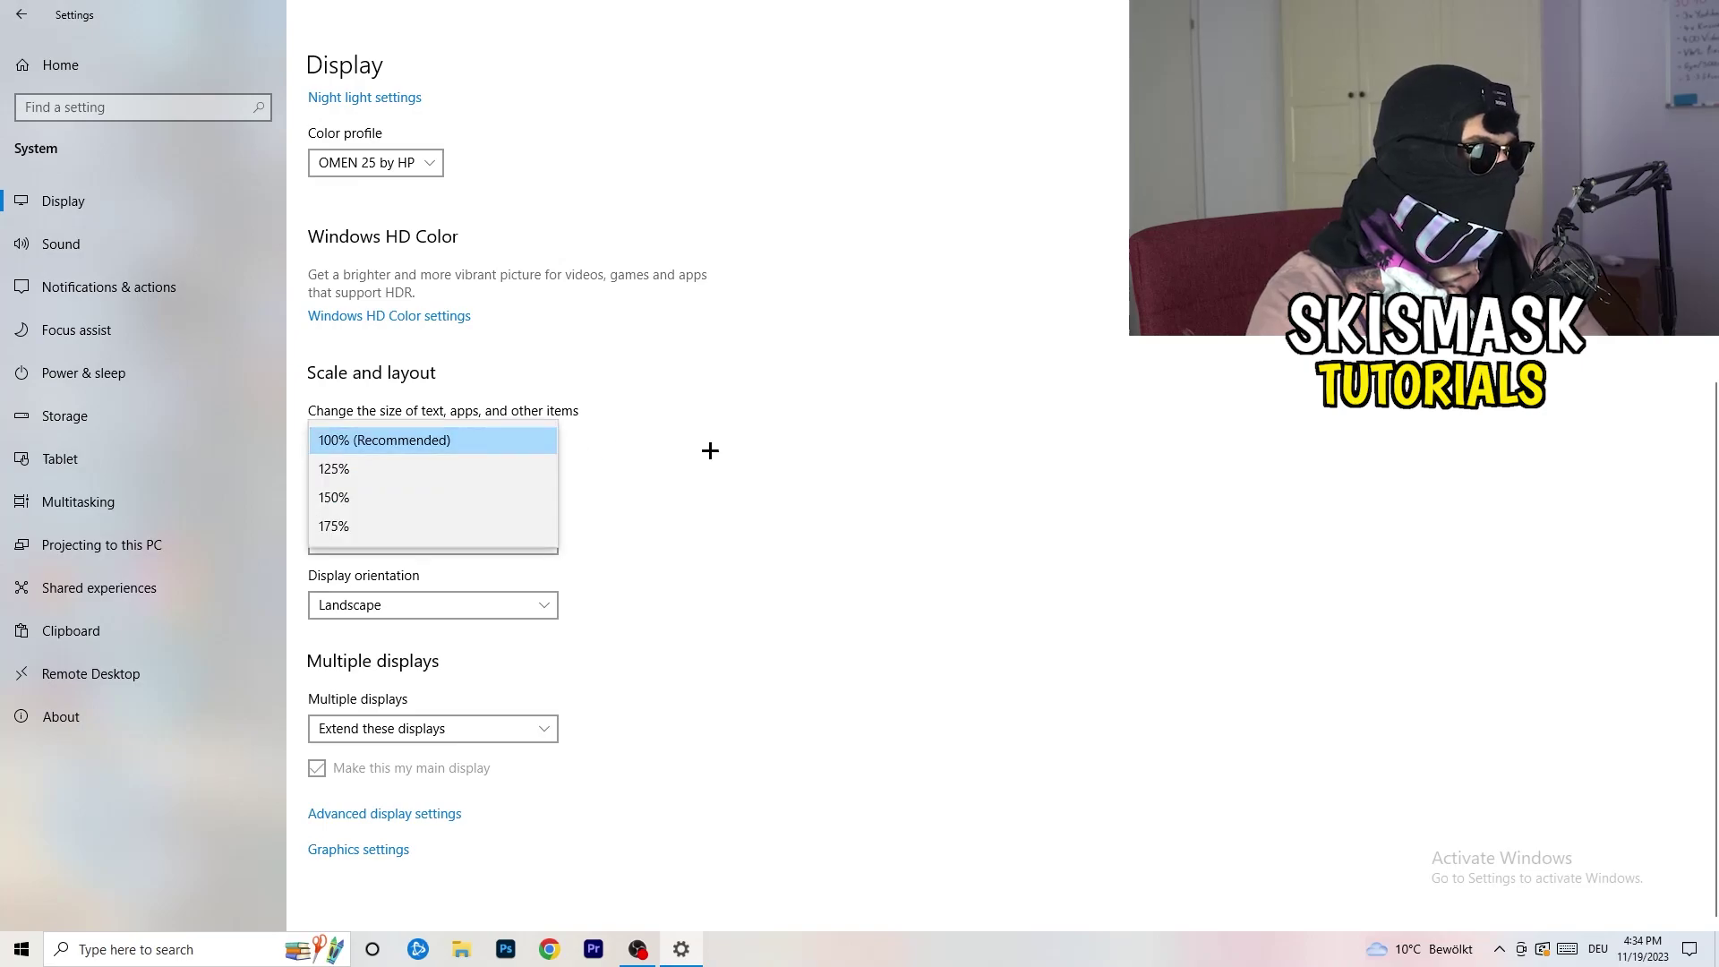
pyautogui.click(843, 420)
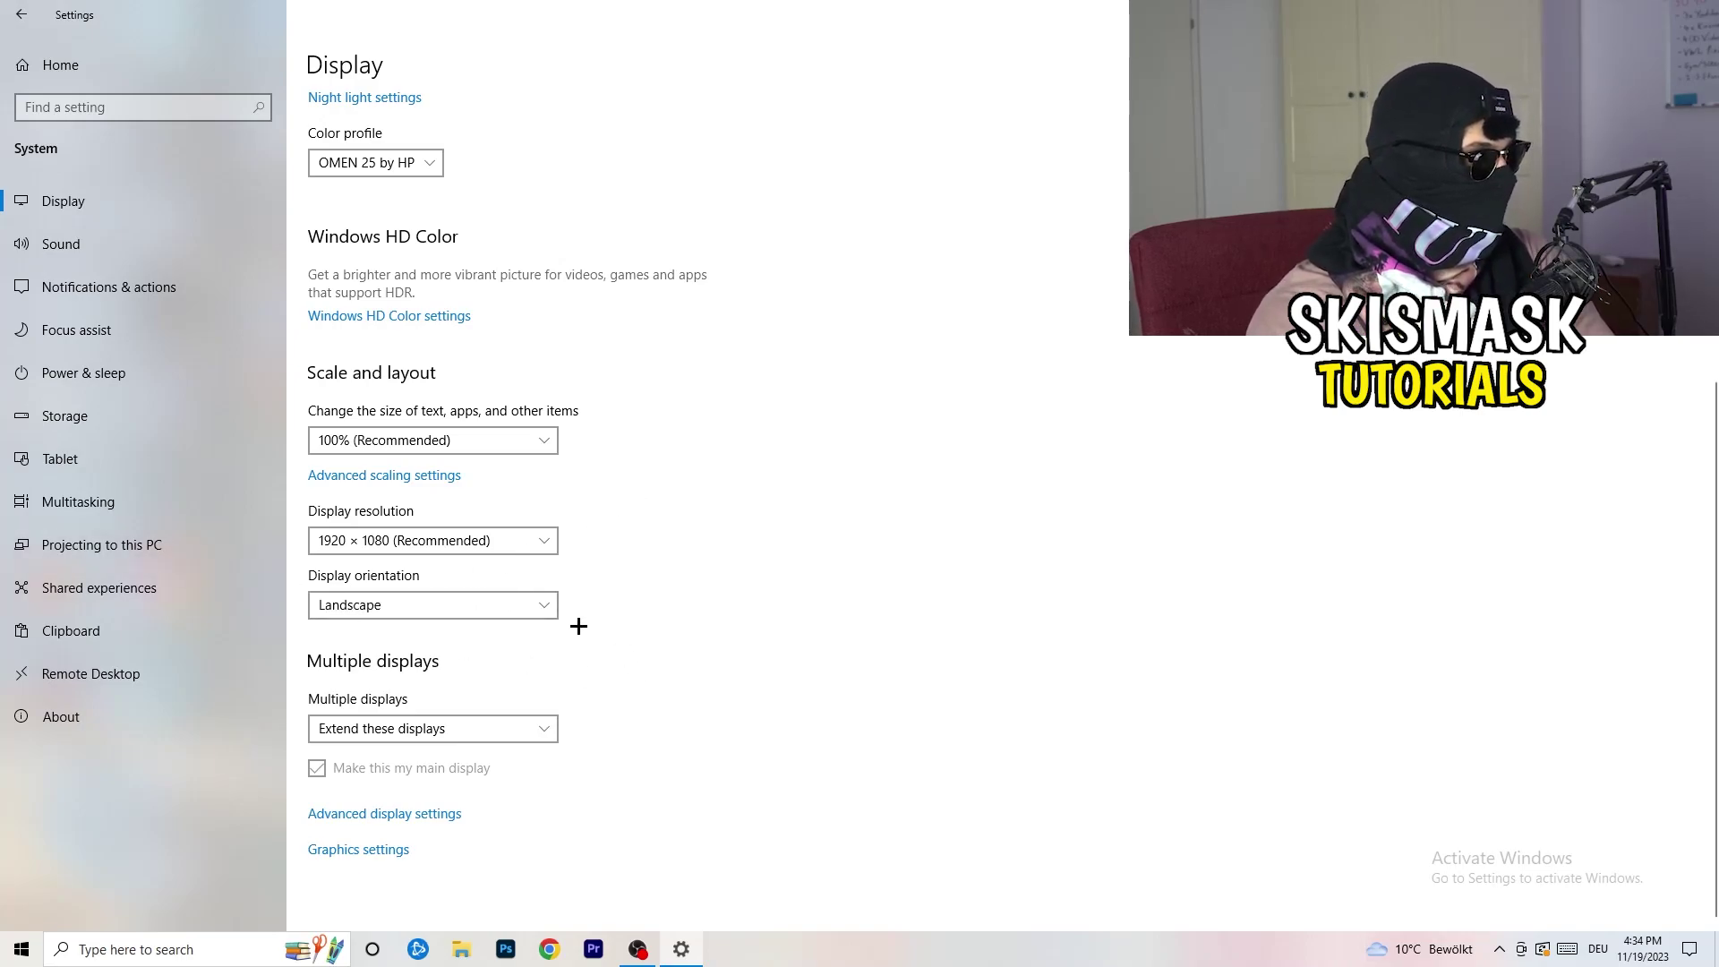
# Return to Settings home and open the Gaming page, where Xbox Game Bar is Off.
pyautogui.click(22, 15)
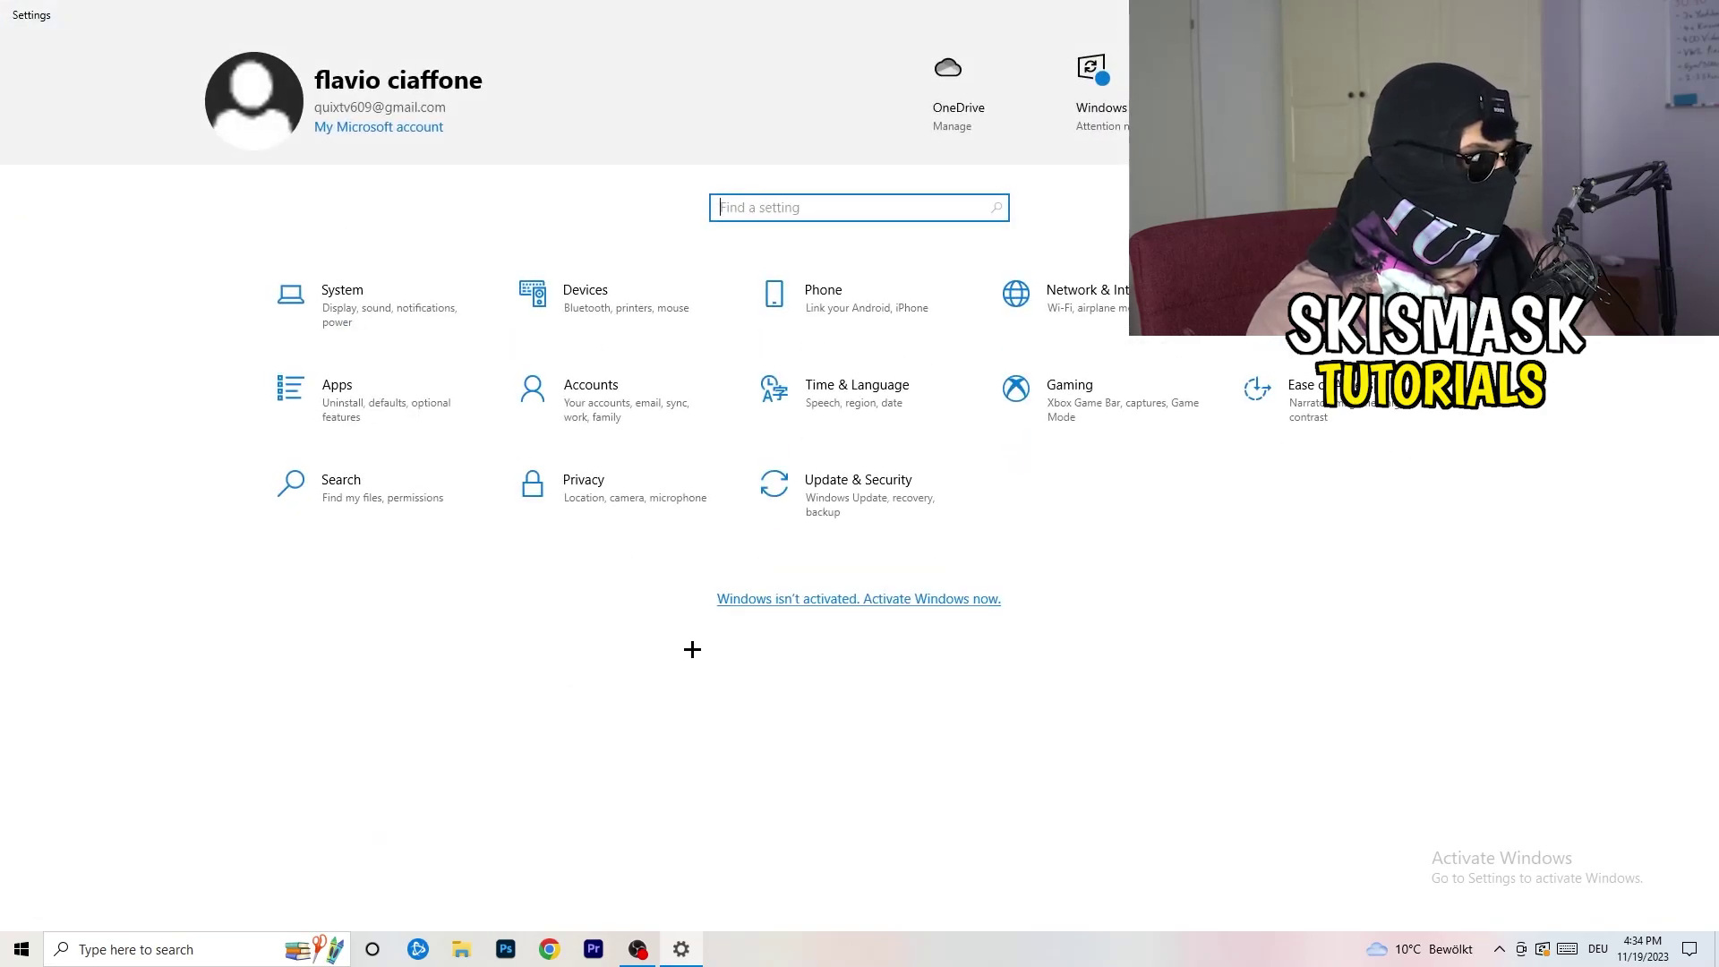
pyautogui.click(1144, 424)
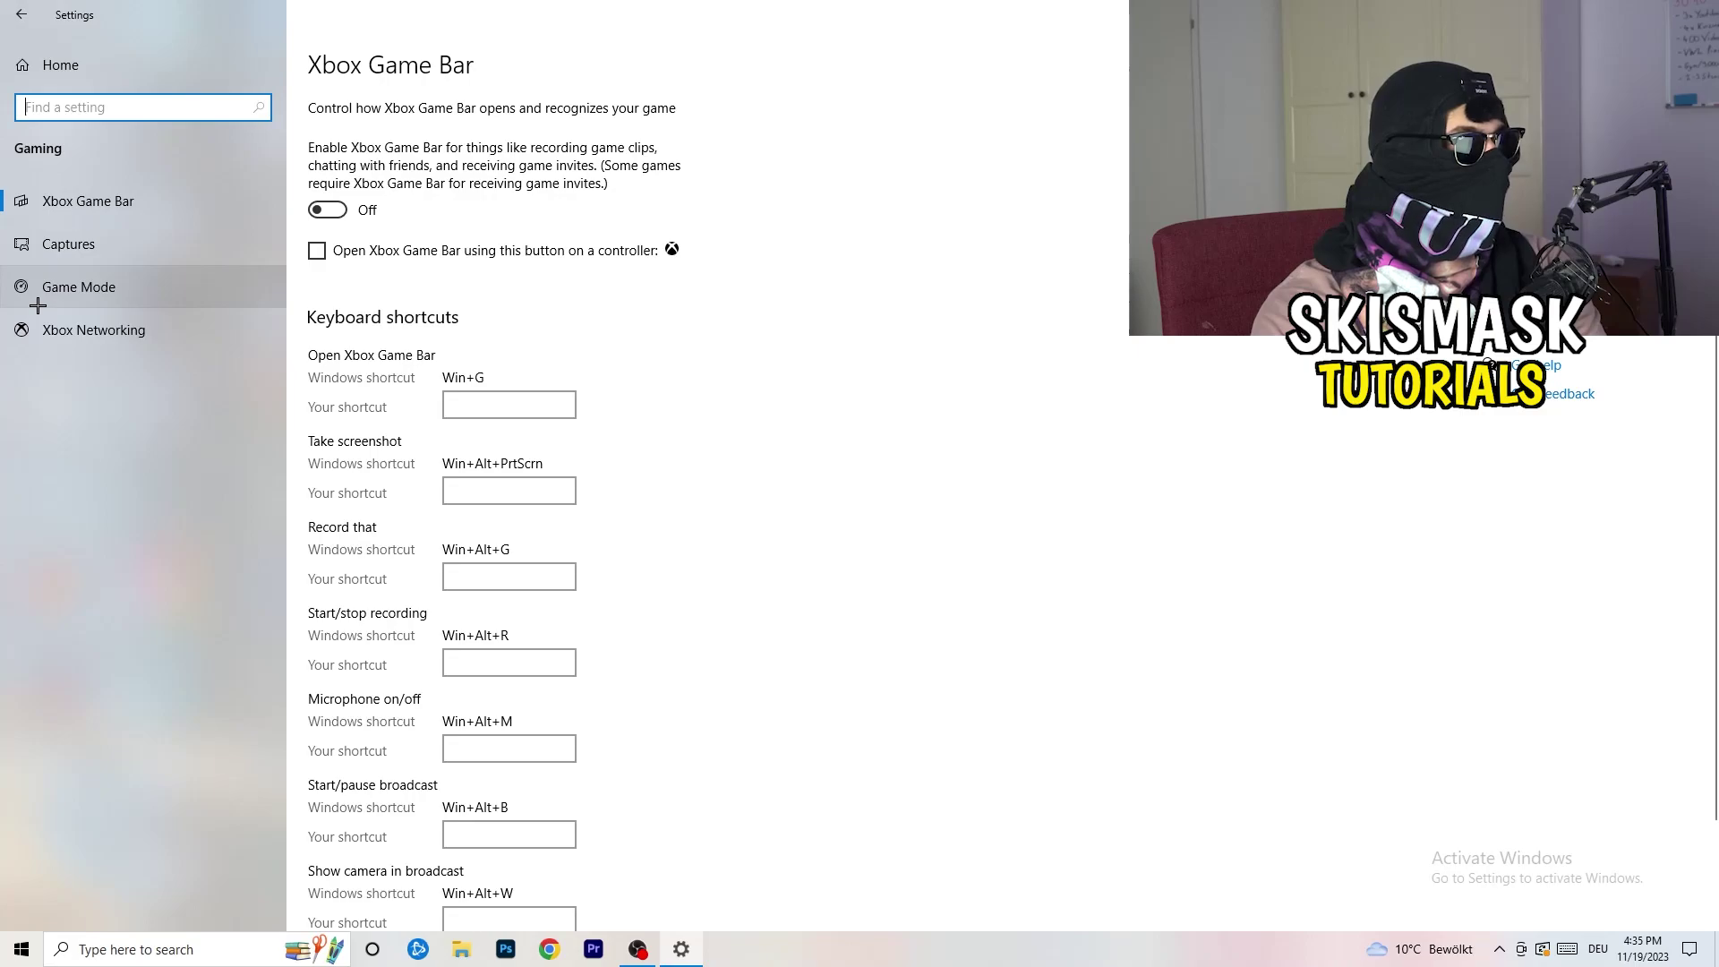
# View the Game Mode page, then close Settings with Alt+F4.
pyautogui.click(153, 282)
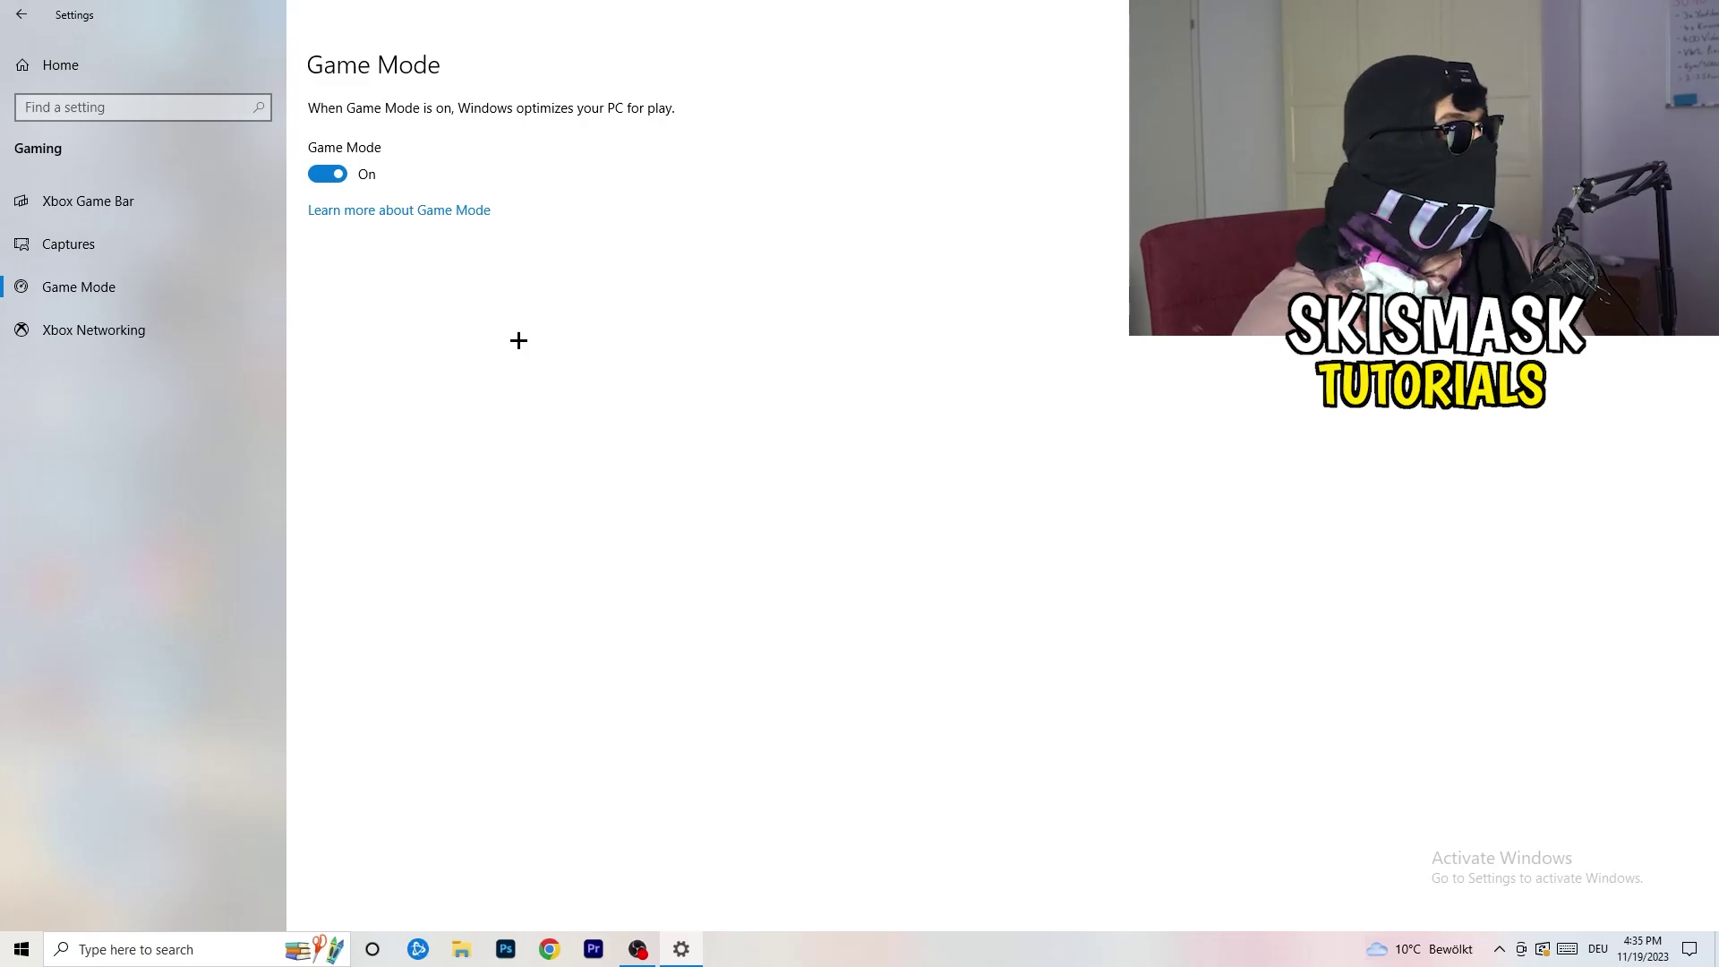
pyautogui.hotkey('alt', 'F4')
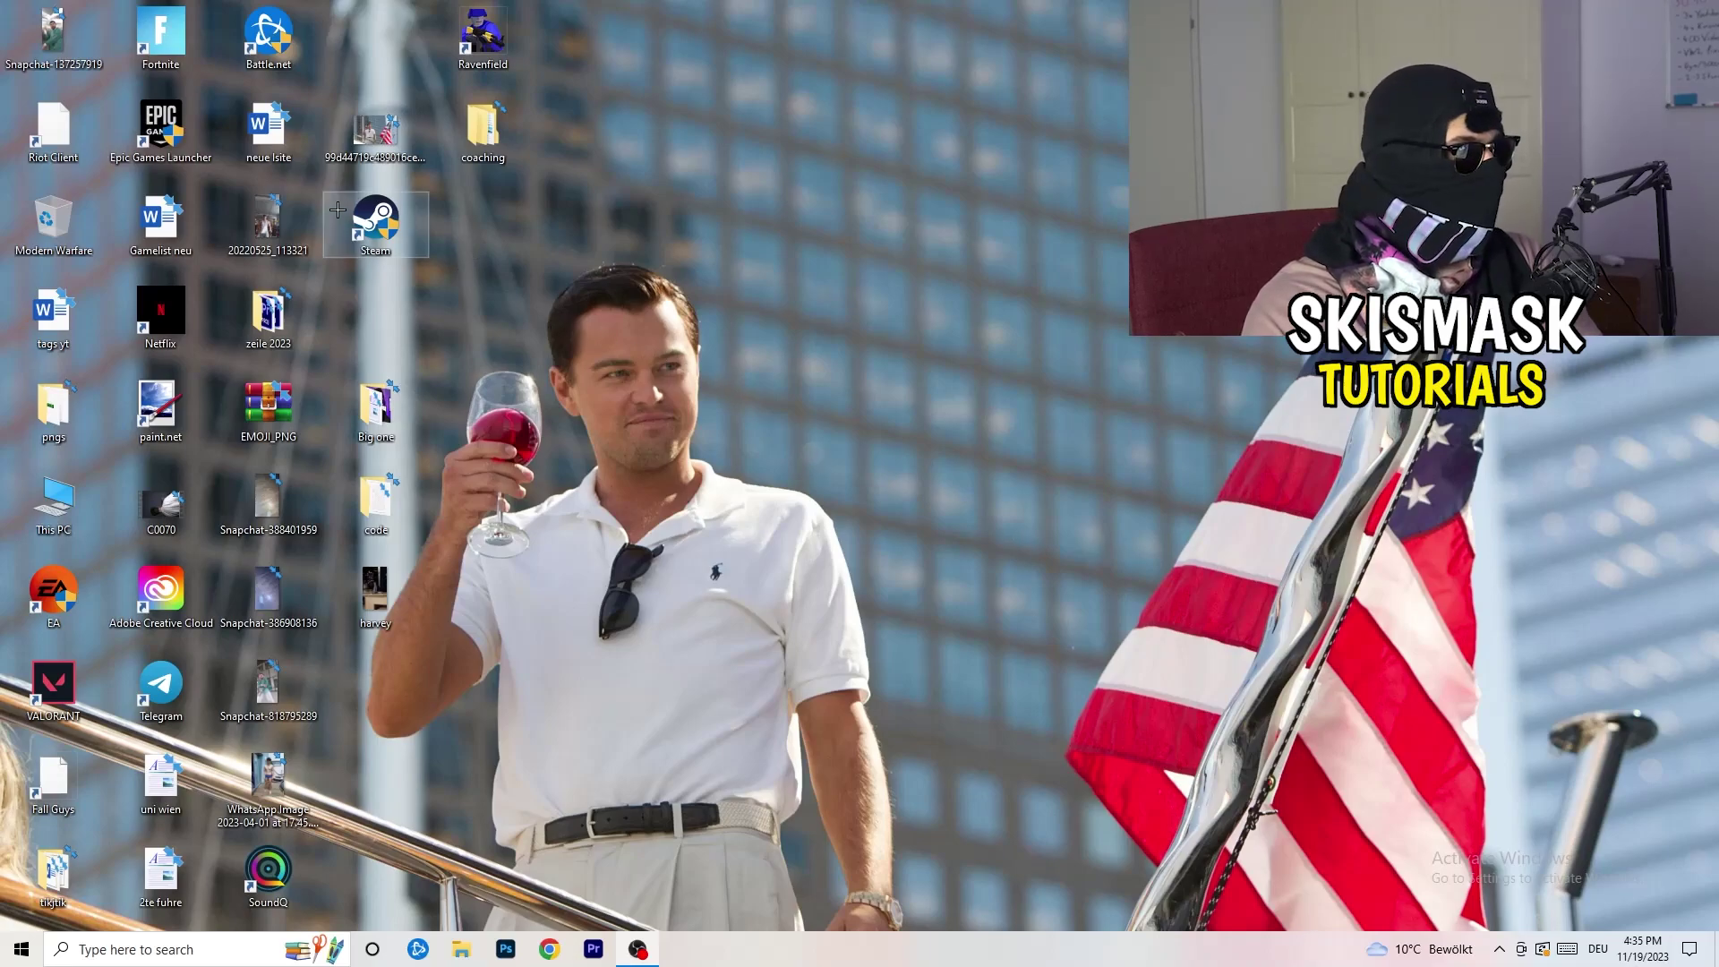
# Set the Steam shortcut to Windows 8 compatibility mode with Run as administrator, and apply with OK.
pyautogui.moveTo(375, 234); pyautogui.dragTo(910, 365)
pyautogui.rightClick(920, 312)
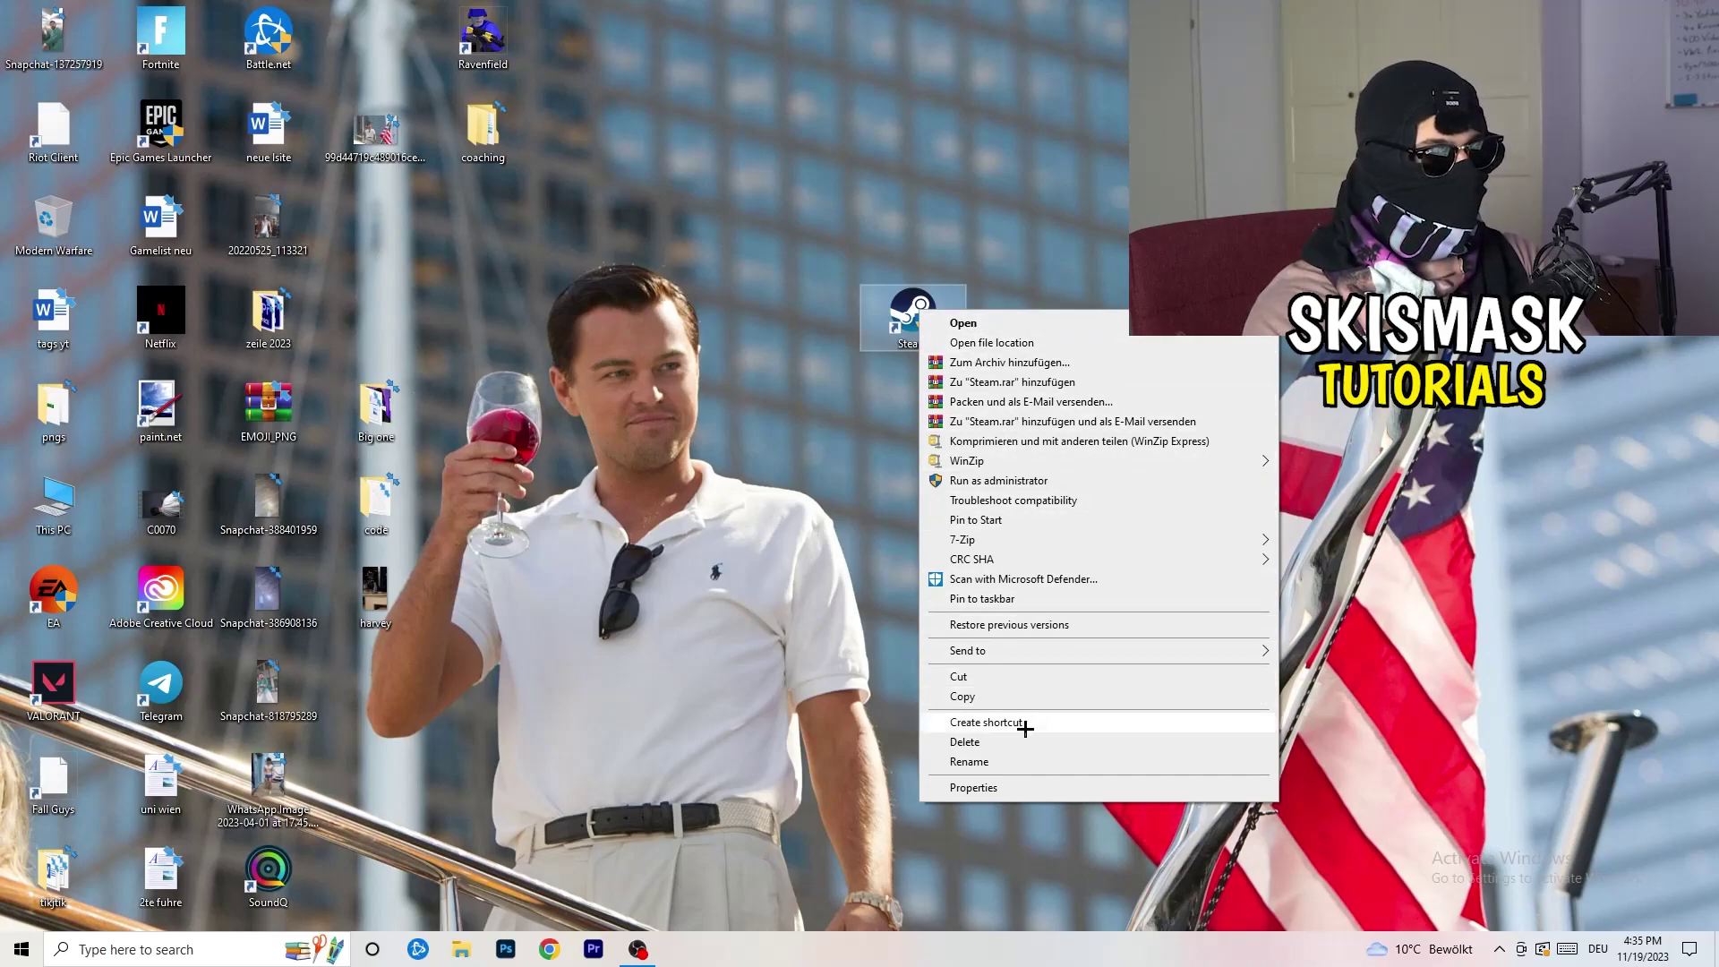
pyautogui.click(1033, 787)
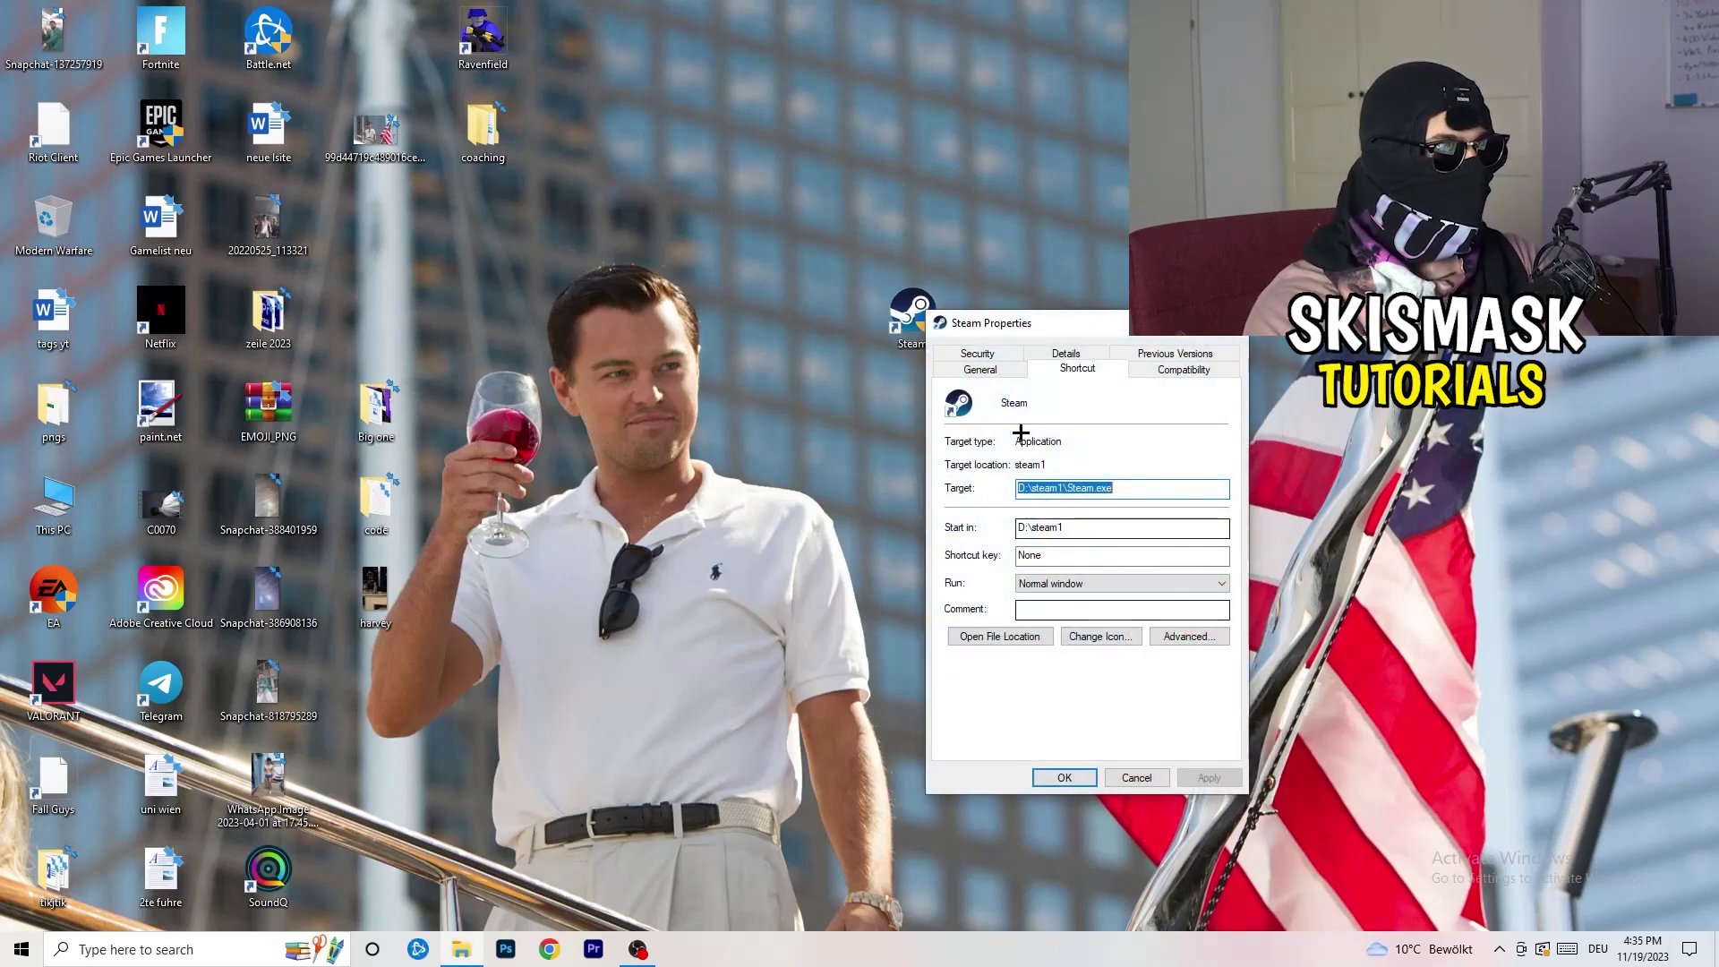
pyautogui.moveTo(1012, 300); pyautogui.dragTo(740, 170)
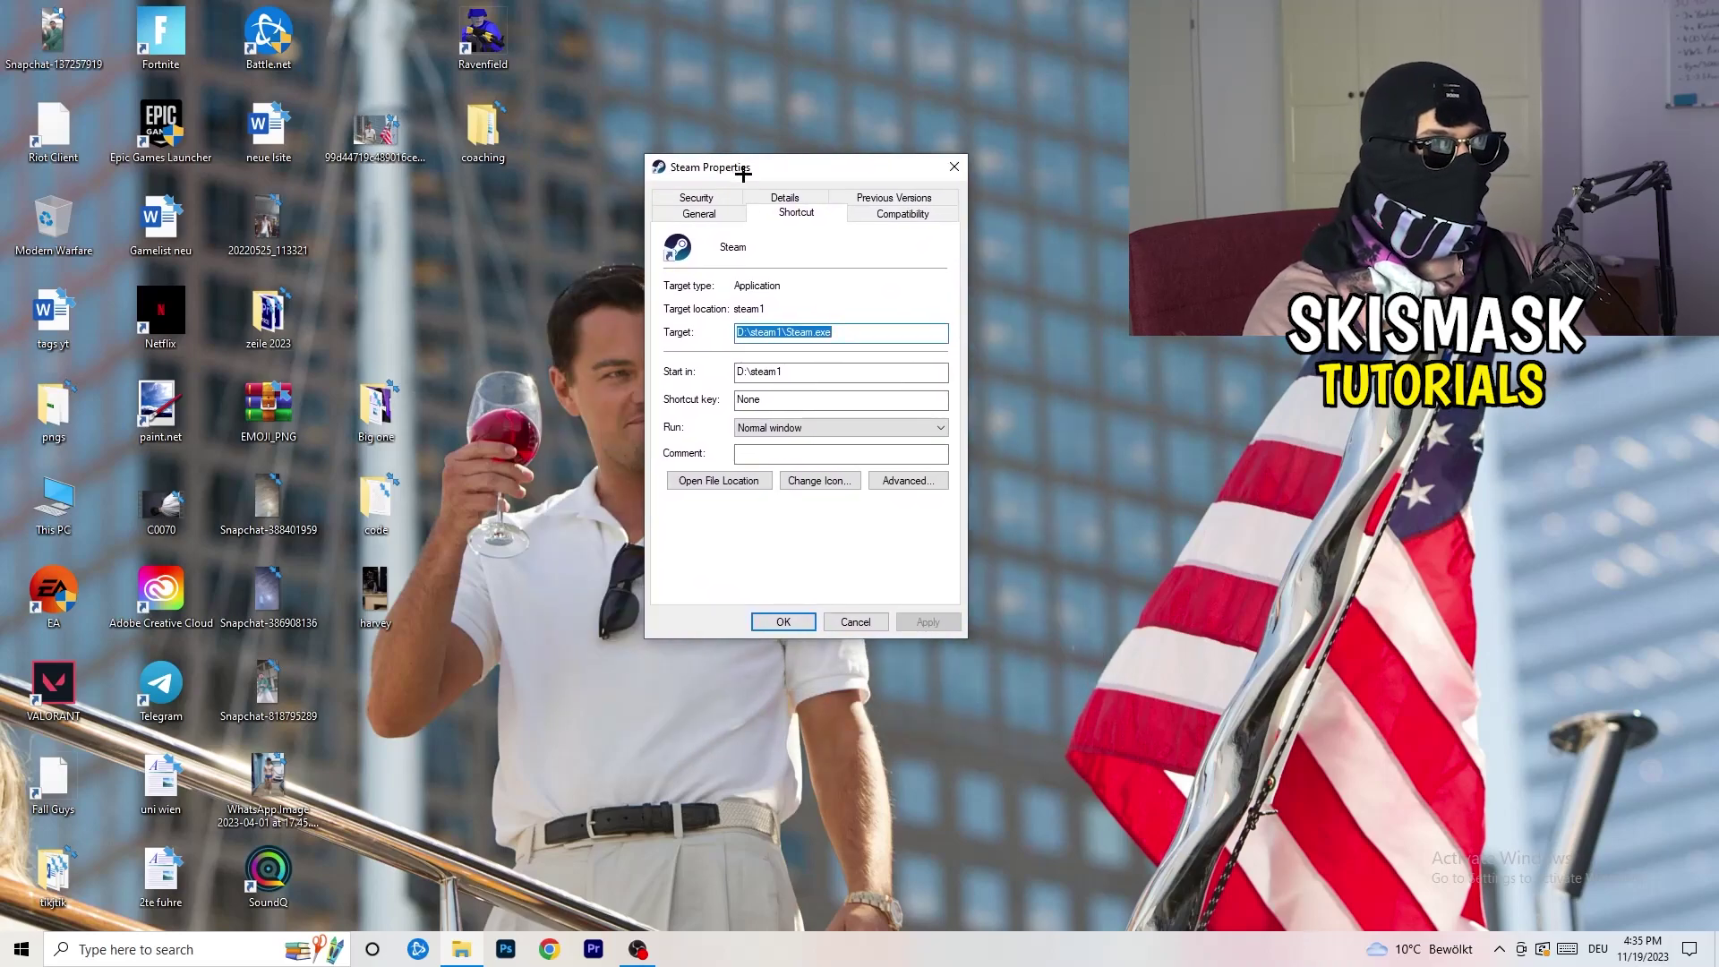
pyautogui.click(913, 215)
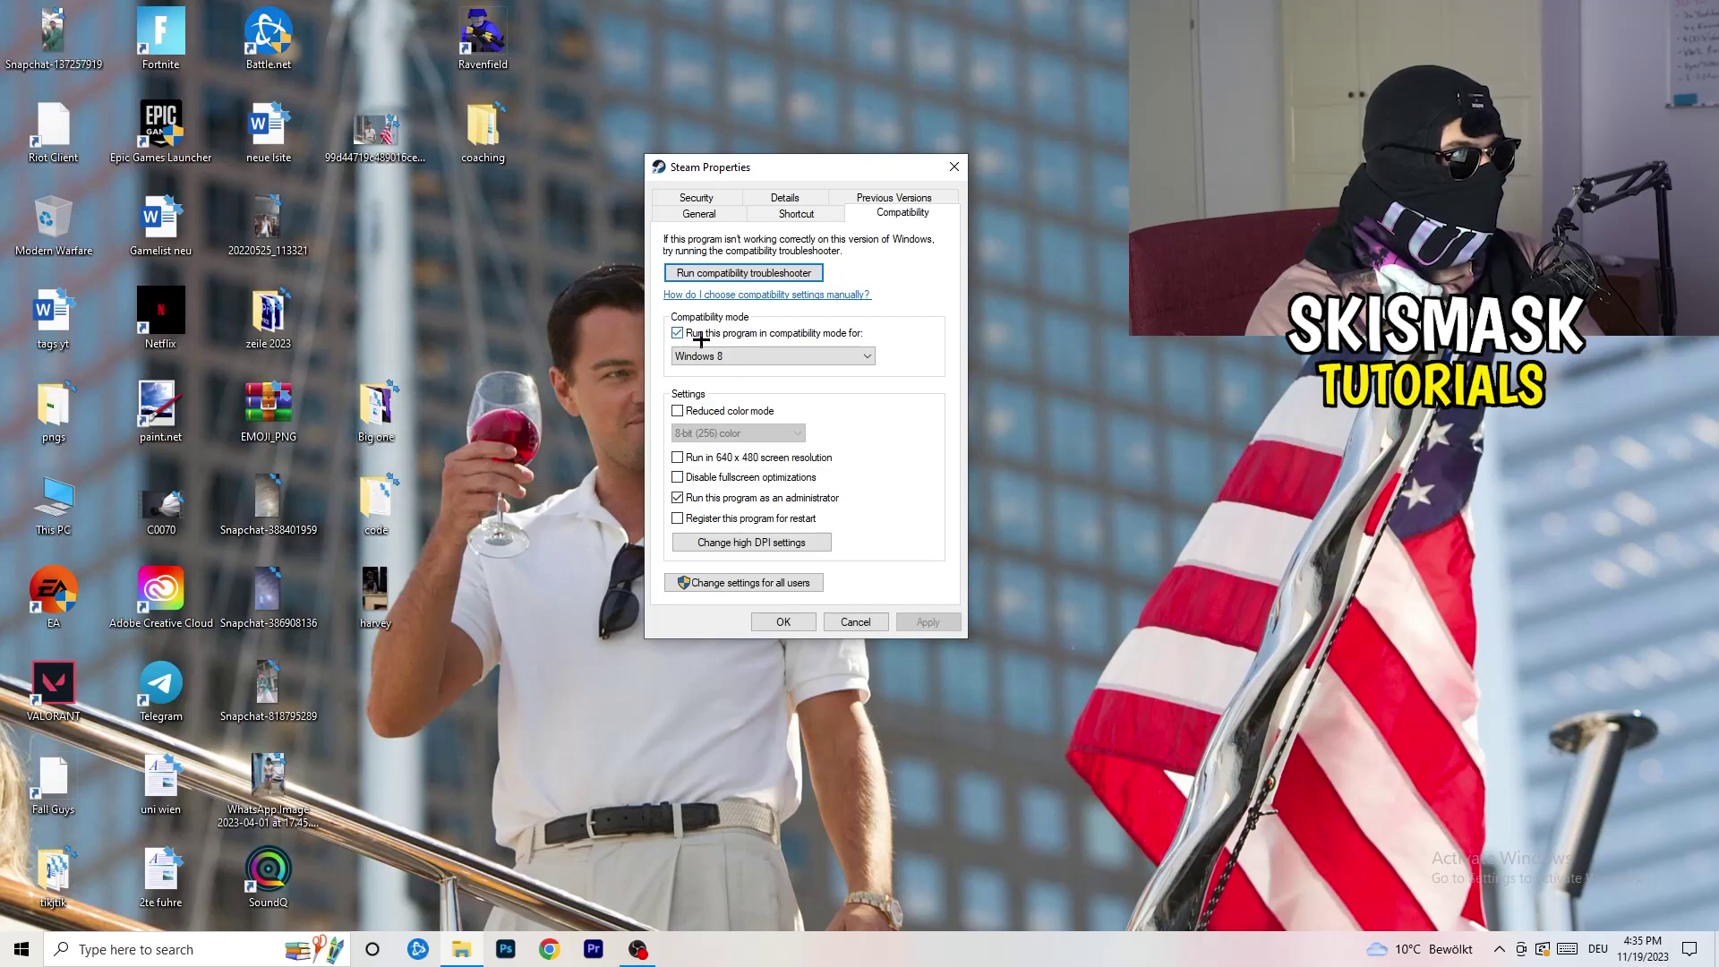
pyautogui.click(811, 356)
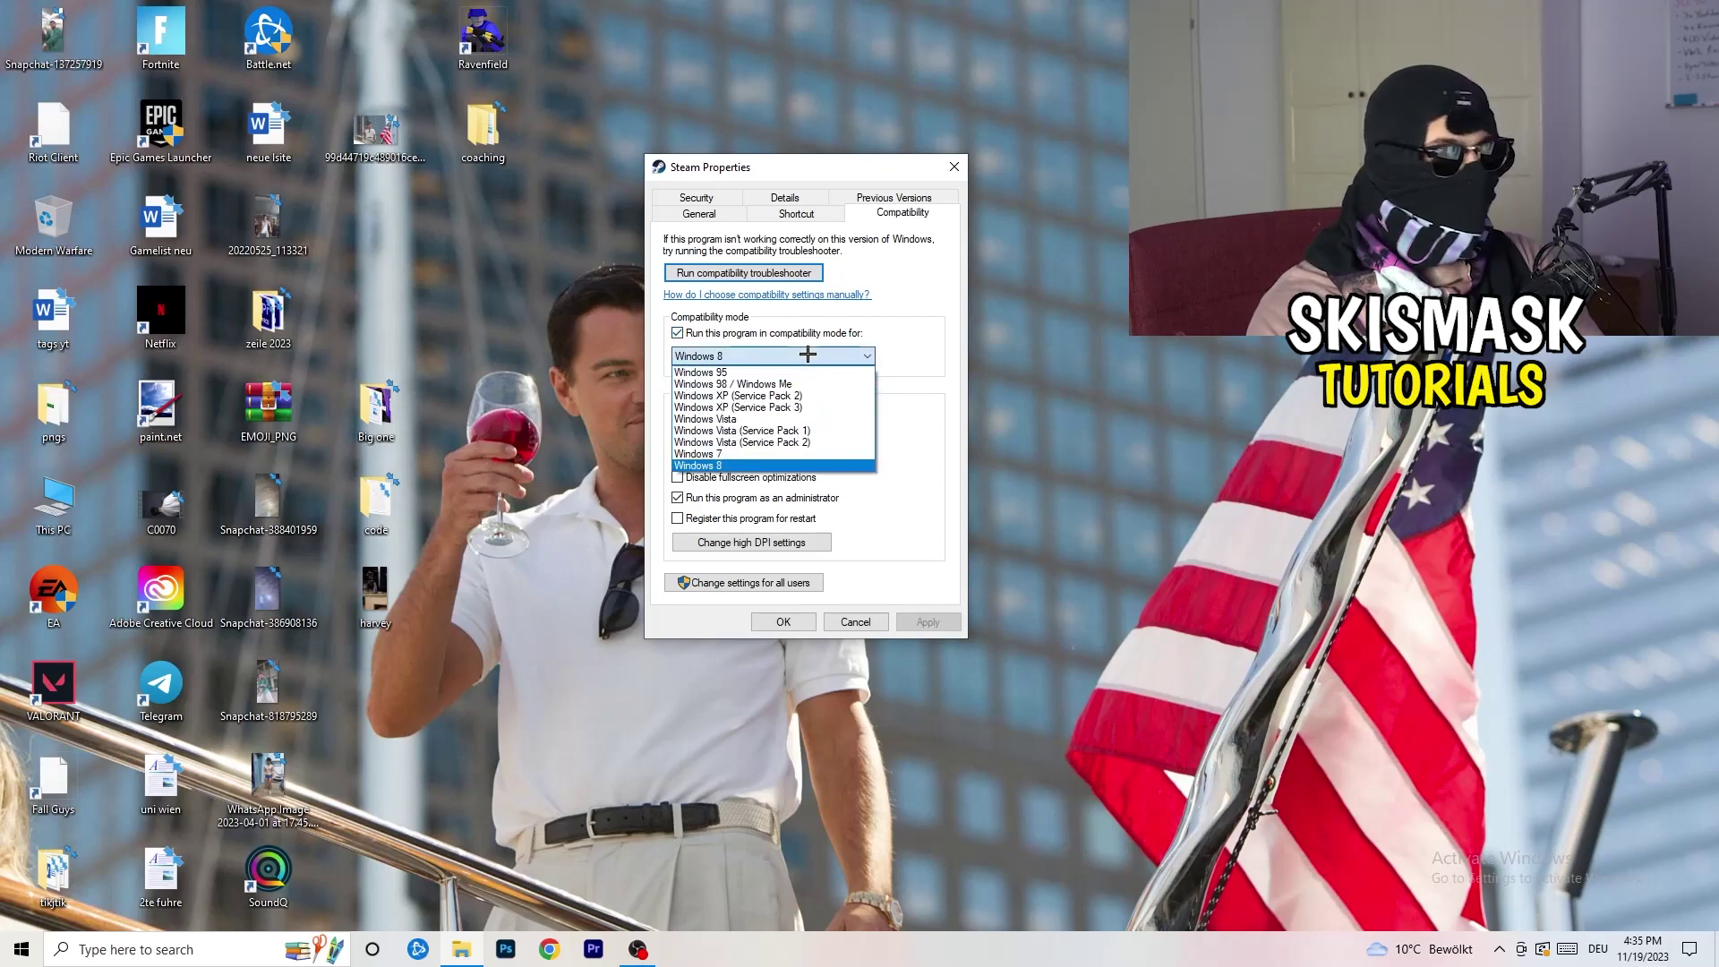
pyautogui.click(954, 342)
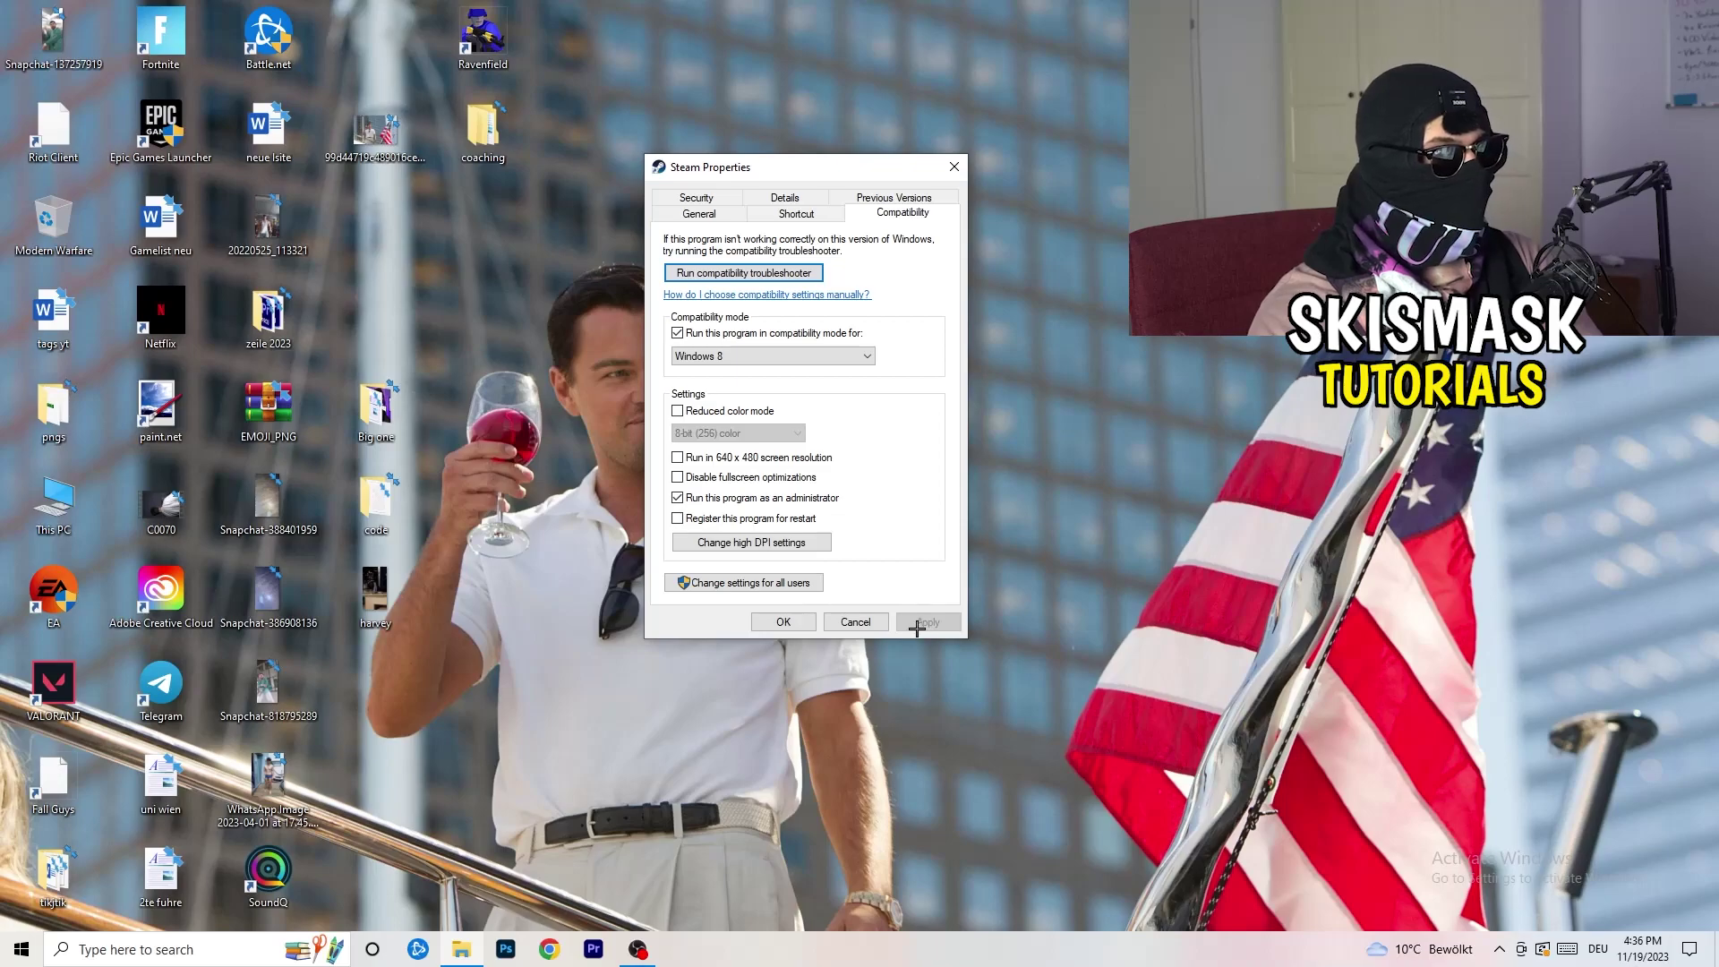
pyautogui.click(783, 621)
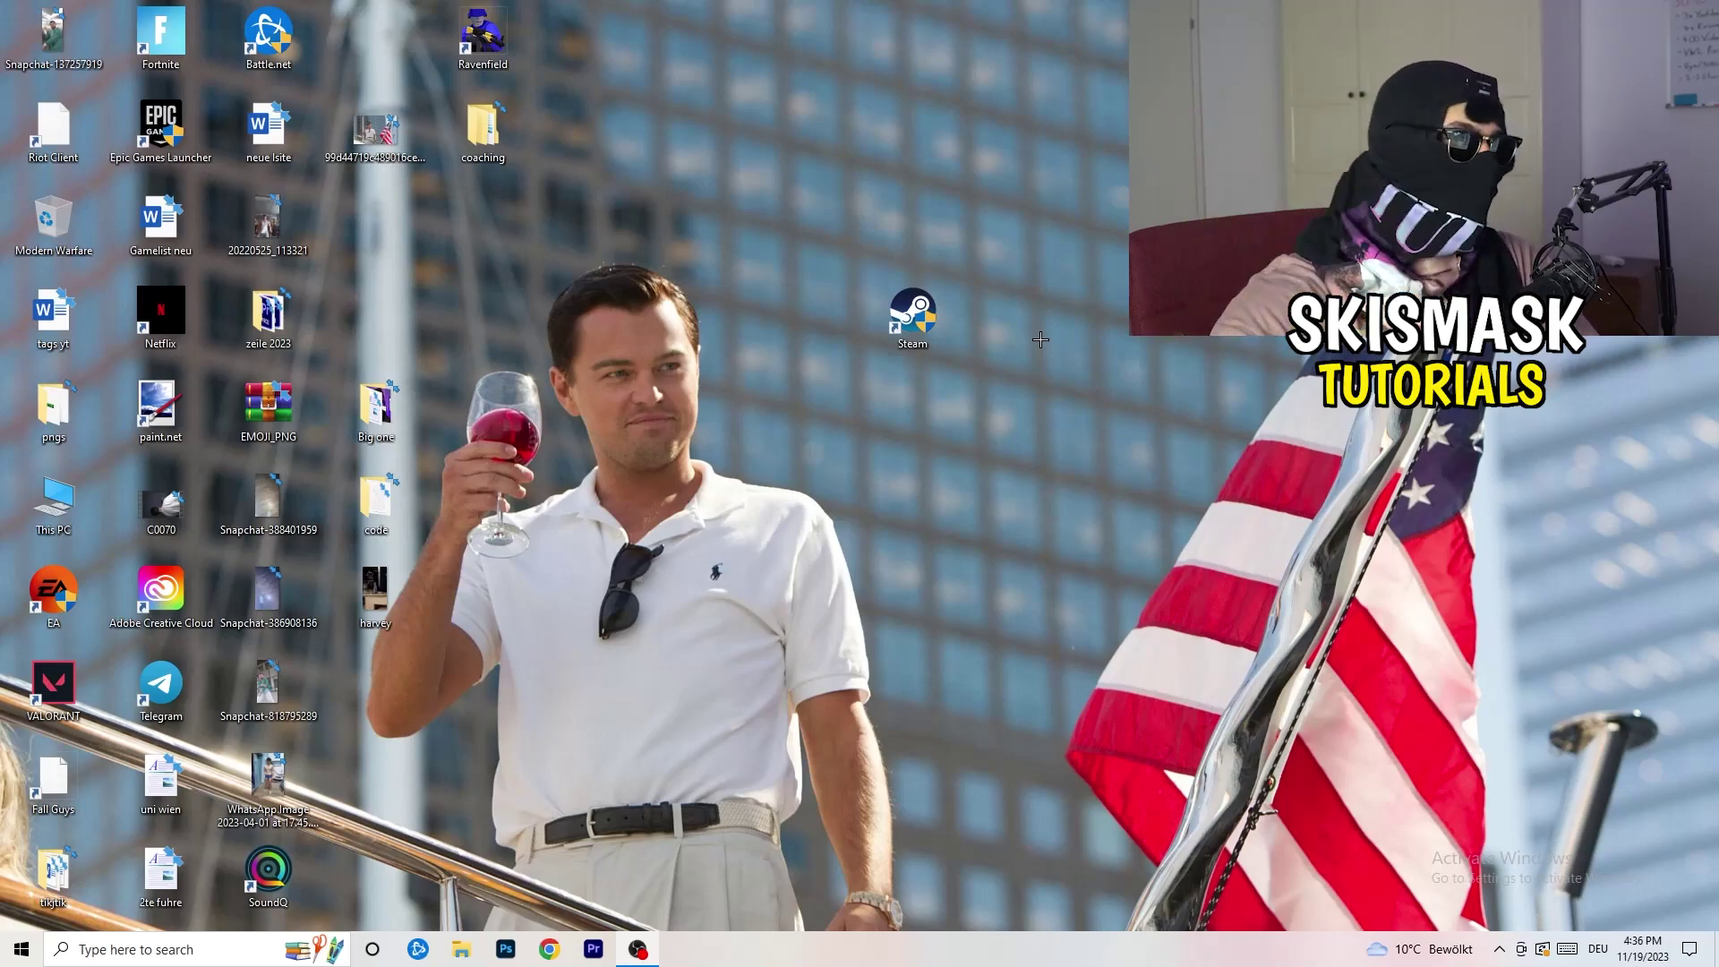
# Shift the Steam shortcut left and reopen its Properties.
pyautogui.moveTo(933, 334); pyautogui.dragTo(826, 333)
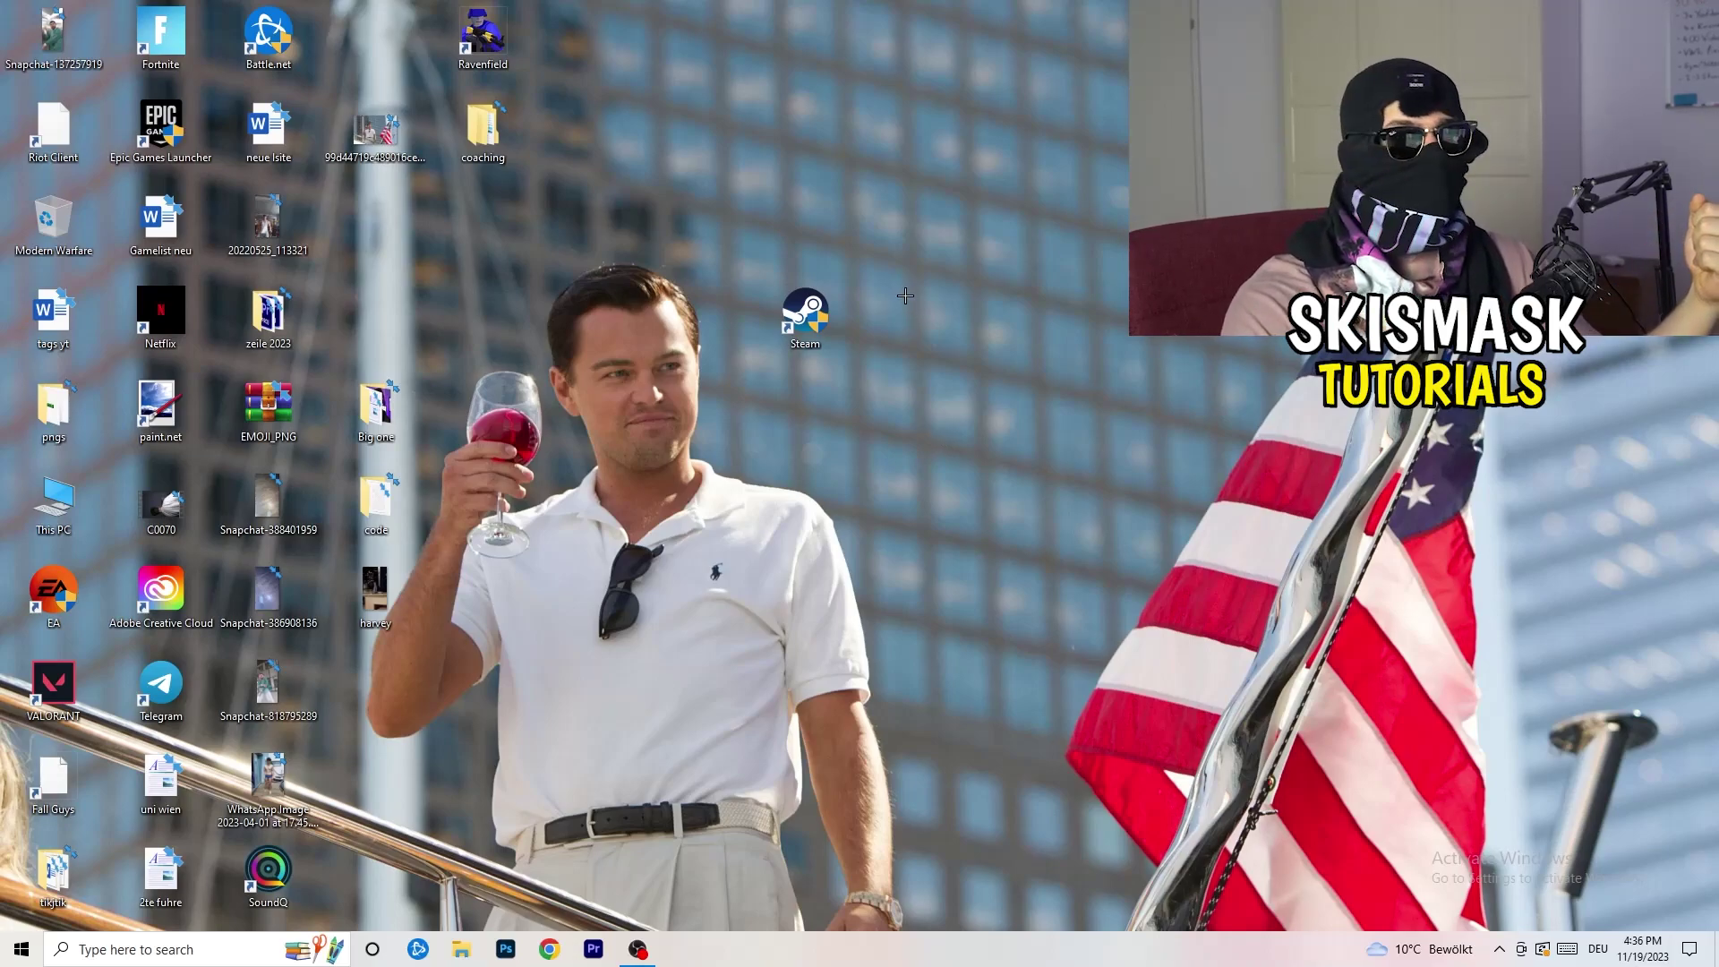
pyautogui.moveTo(823, 316); pyautogui.dragTo(620, 305)
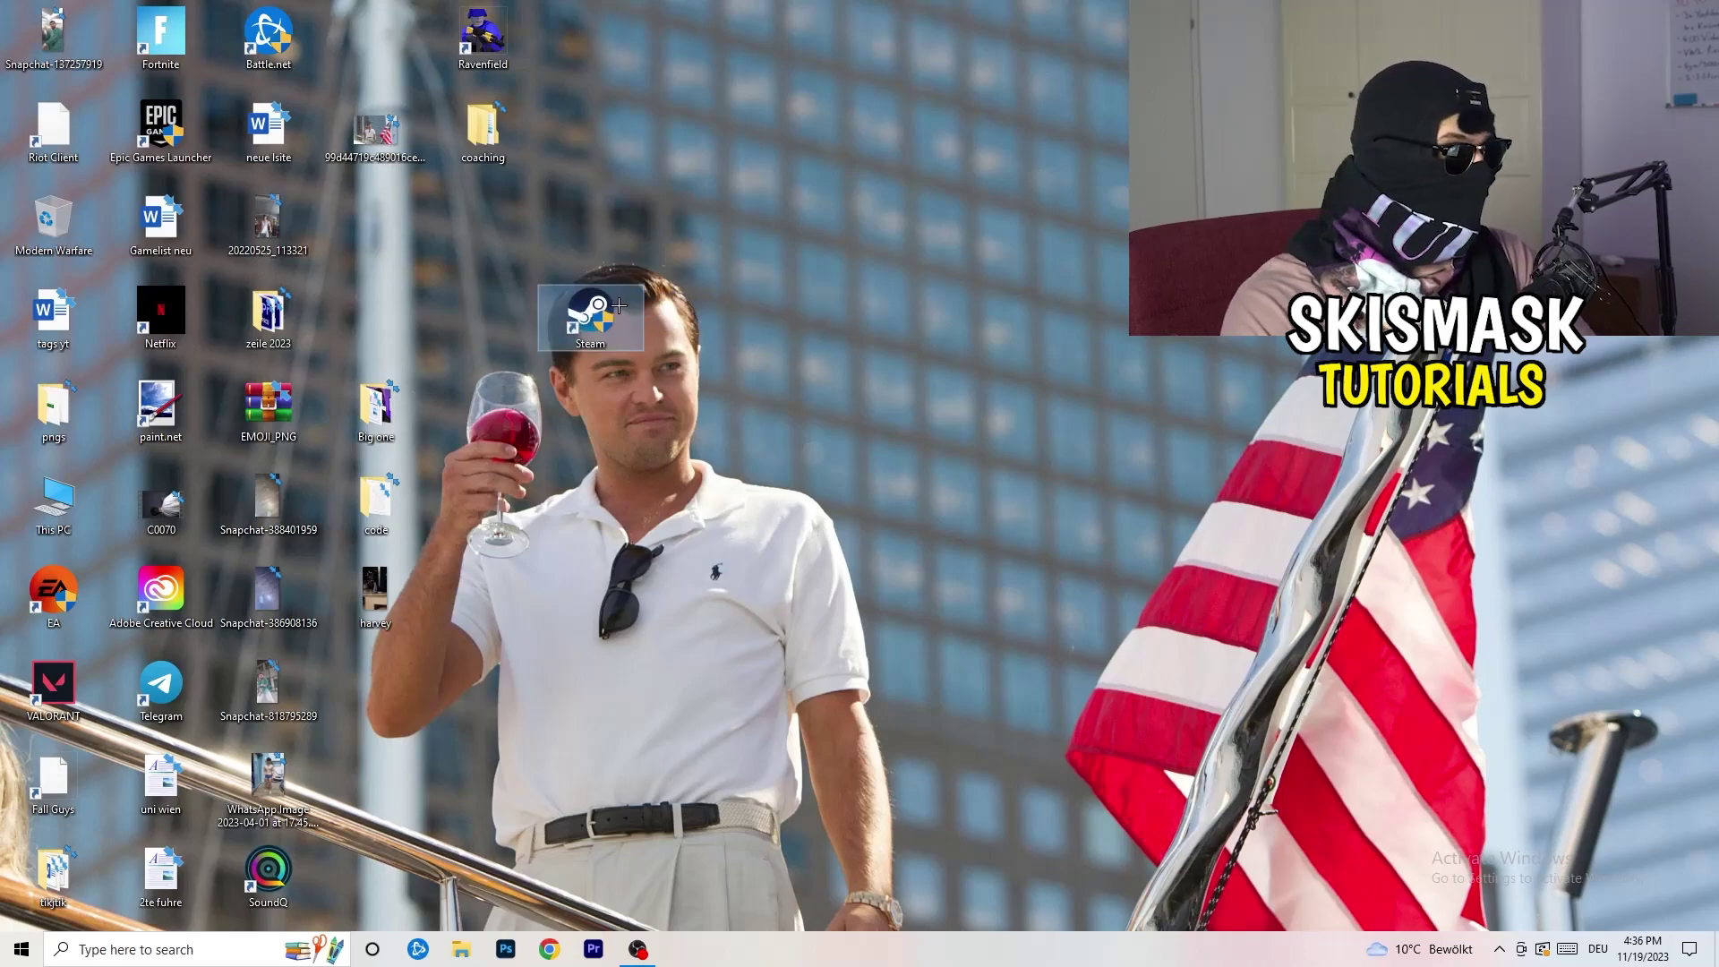
pyautogui.rightClick(592, 310)
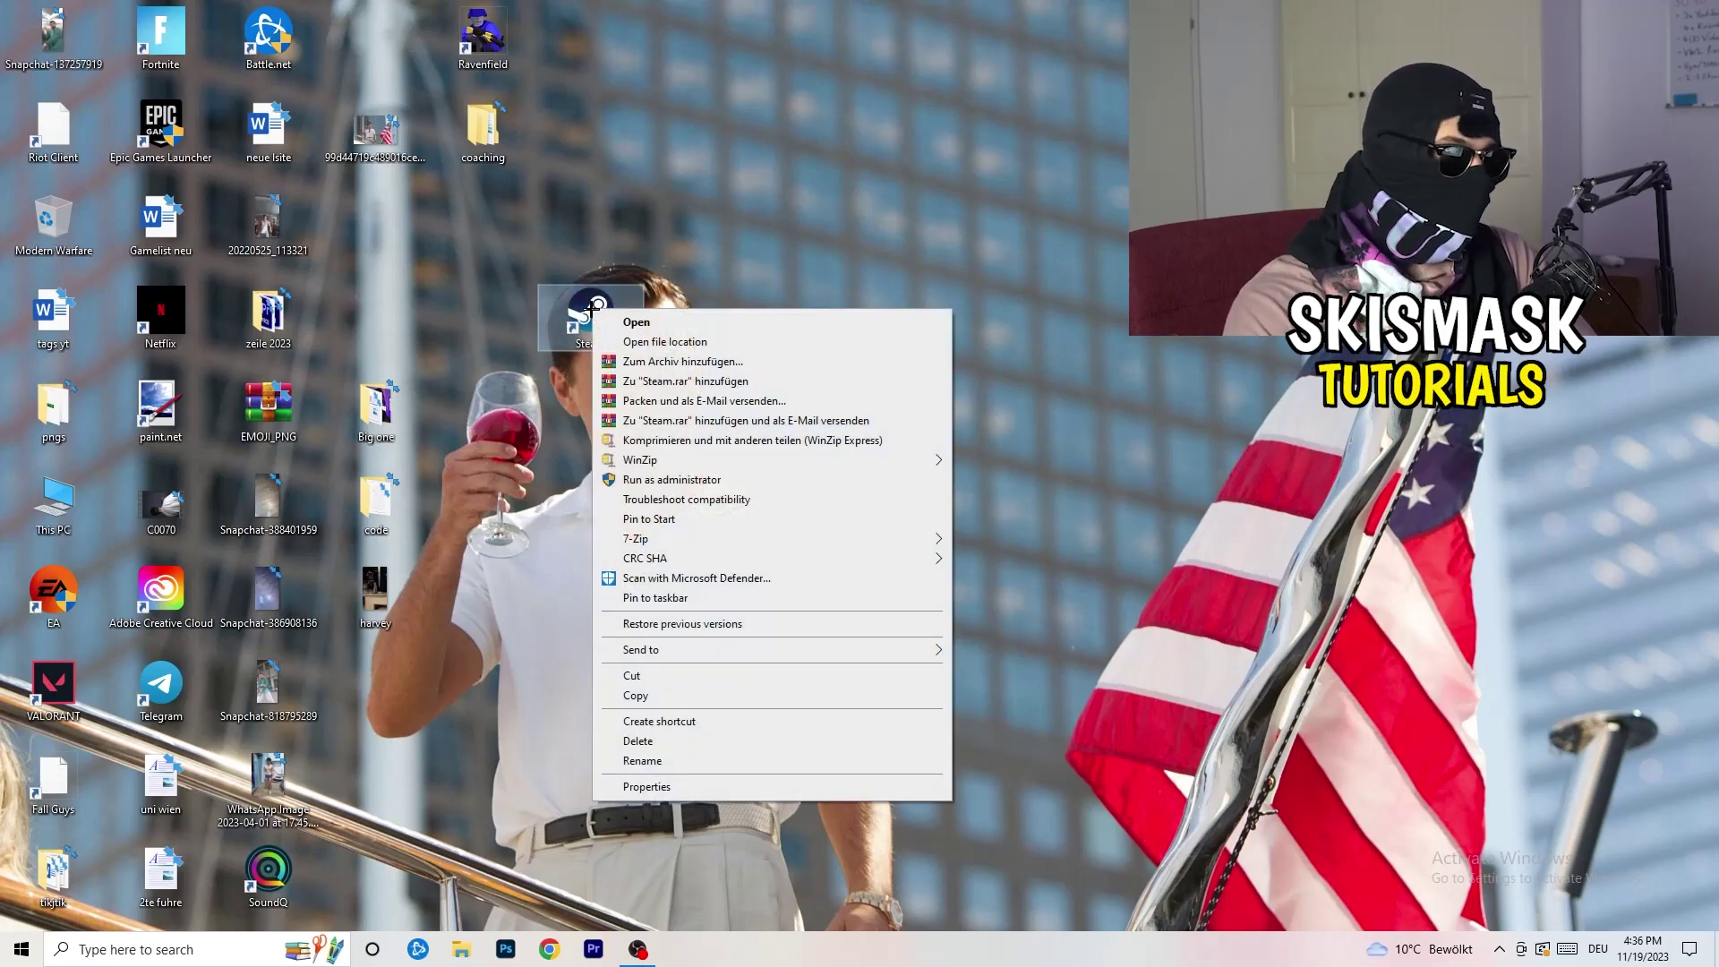
pyautogui.click(646, 786)
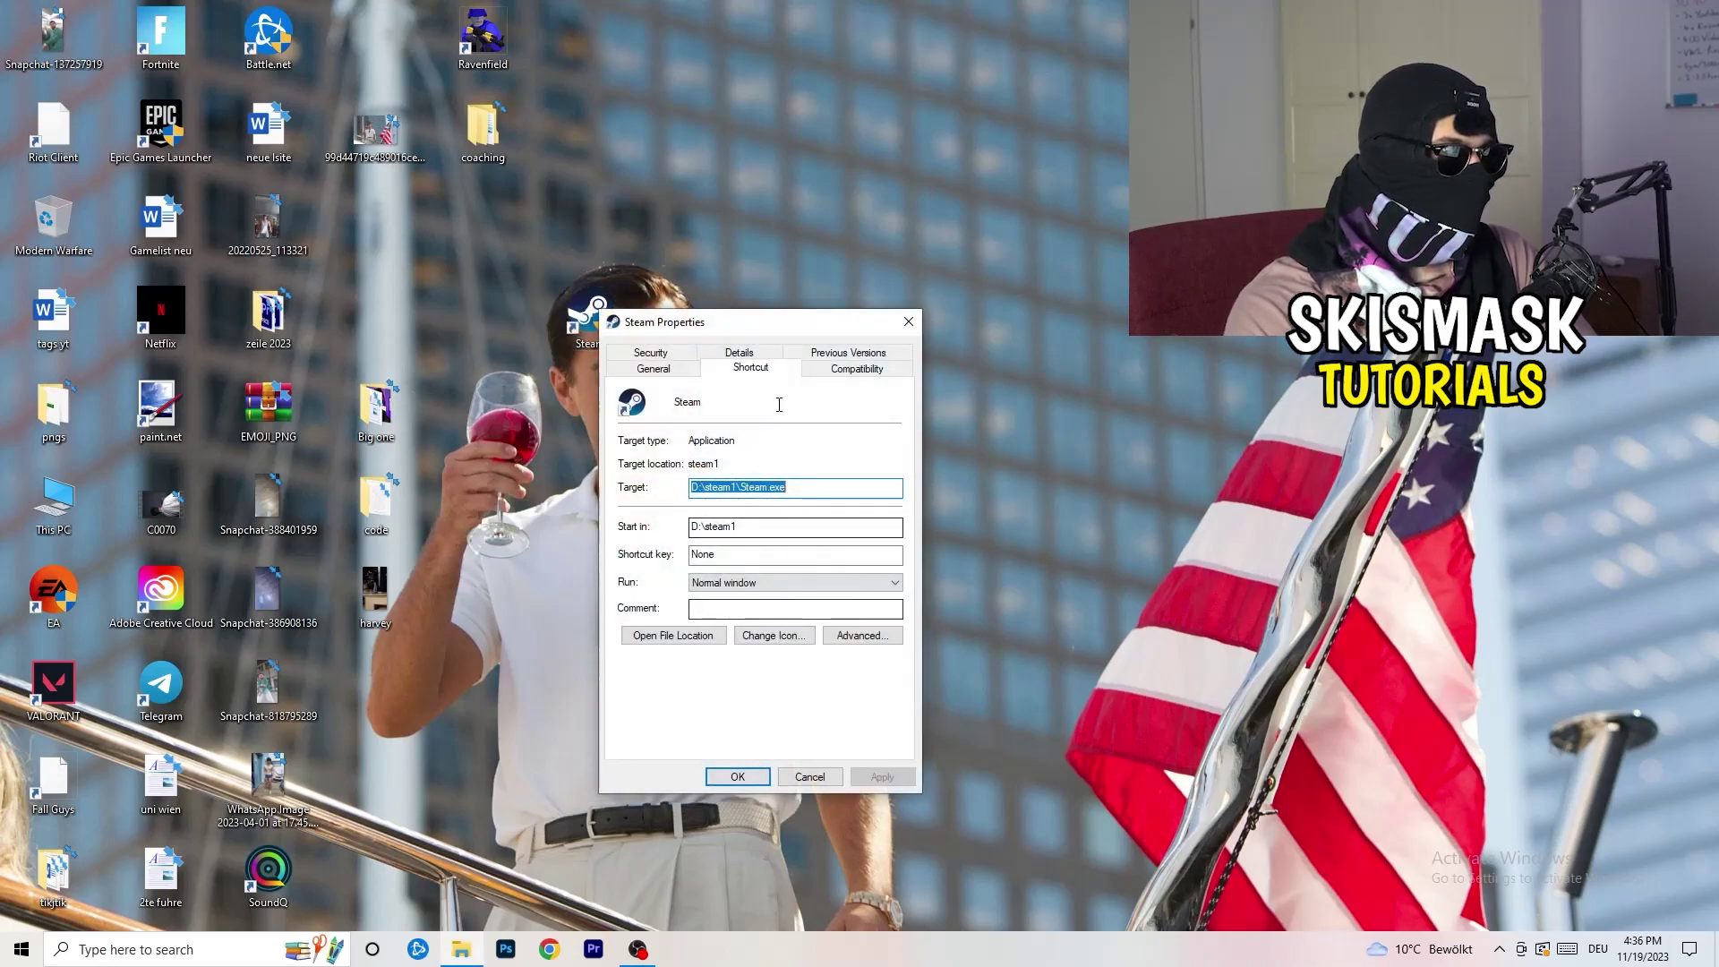
# Review the Compatibility tab, close the dialog, and return Steam to the icon grid.
pyautogui.click(850, 365)
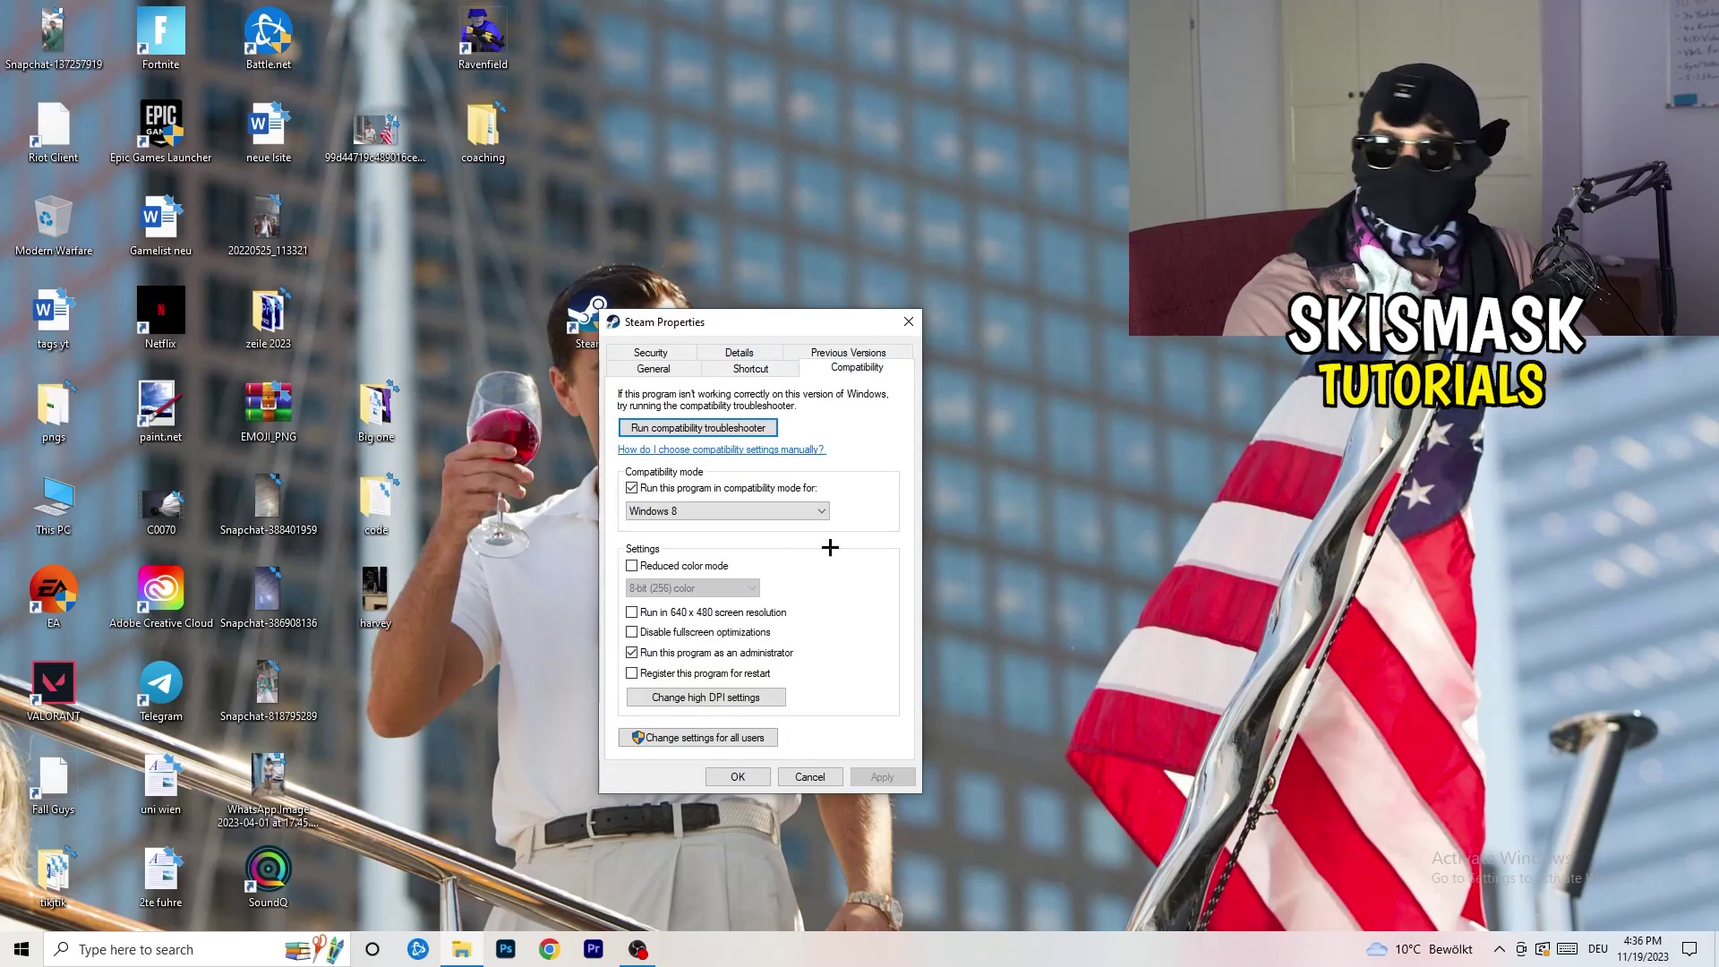
pyautogui.click(910, 321)
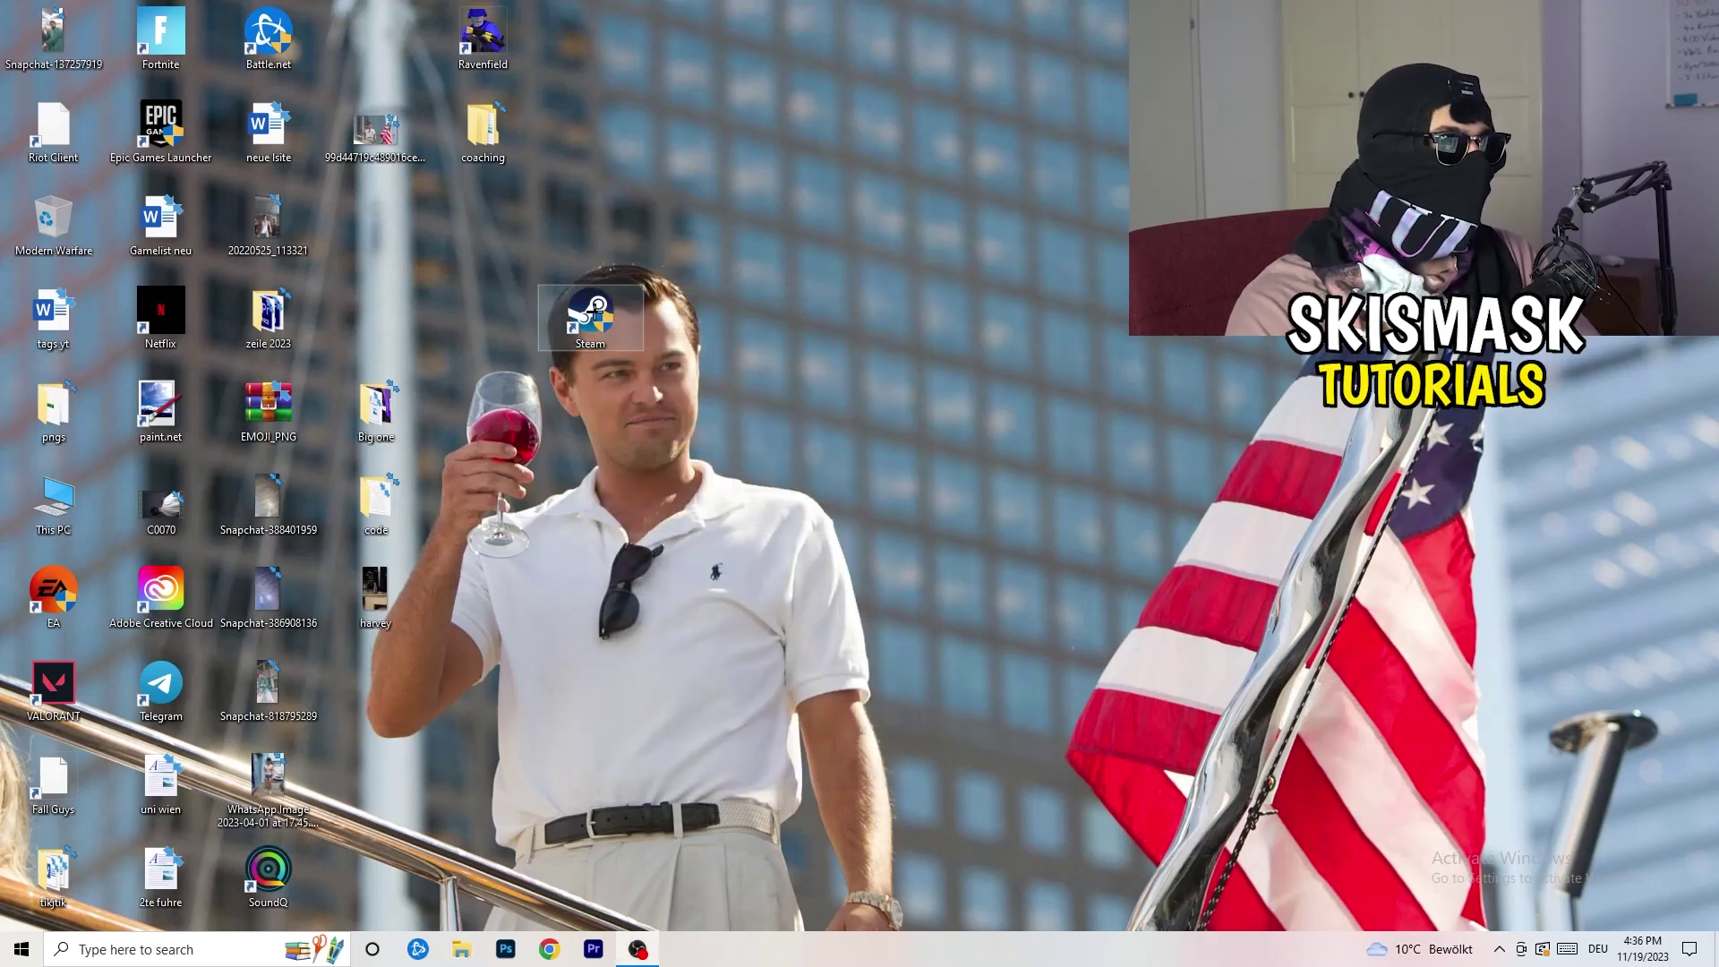
pyautogui.moveTo(376, 219); pyautogui.dragTo(376, 218)
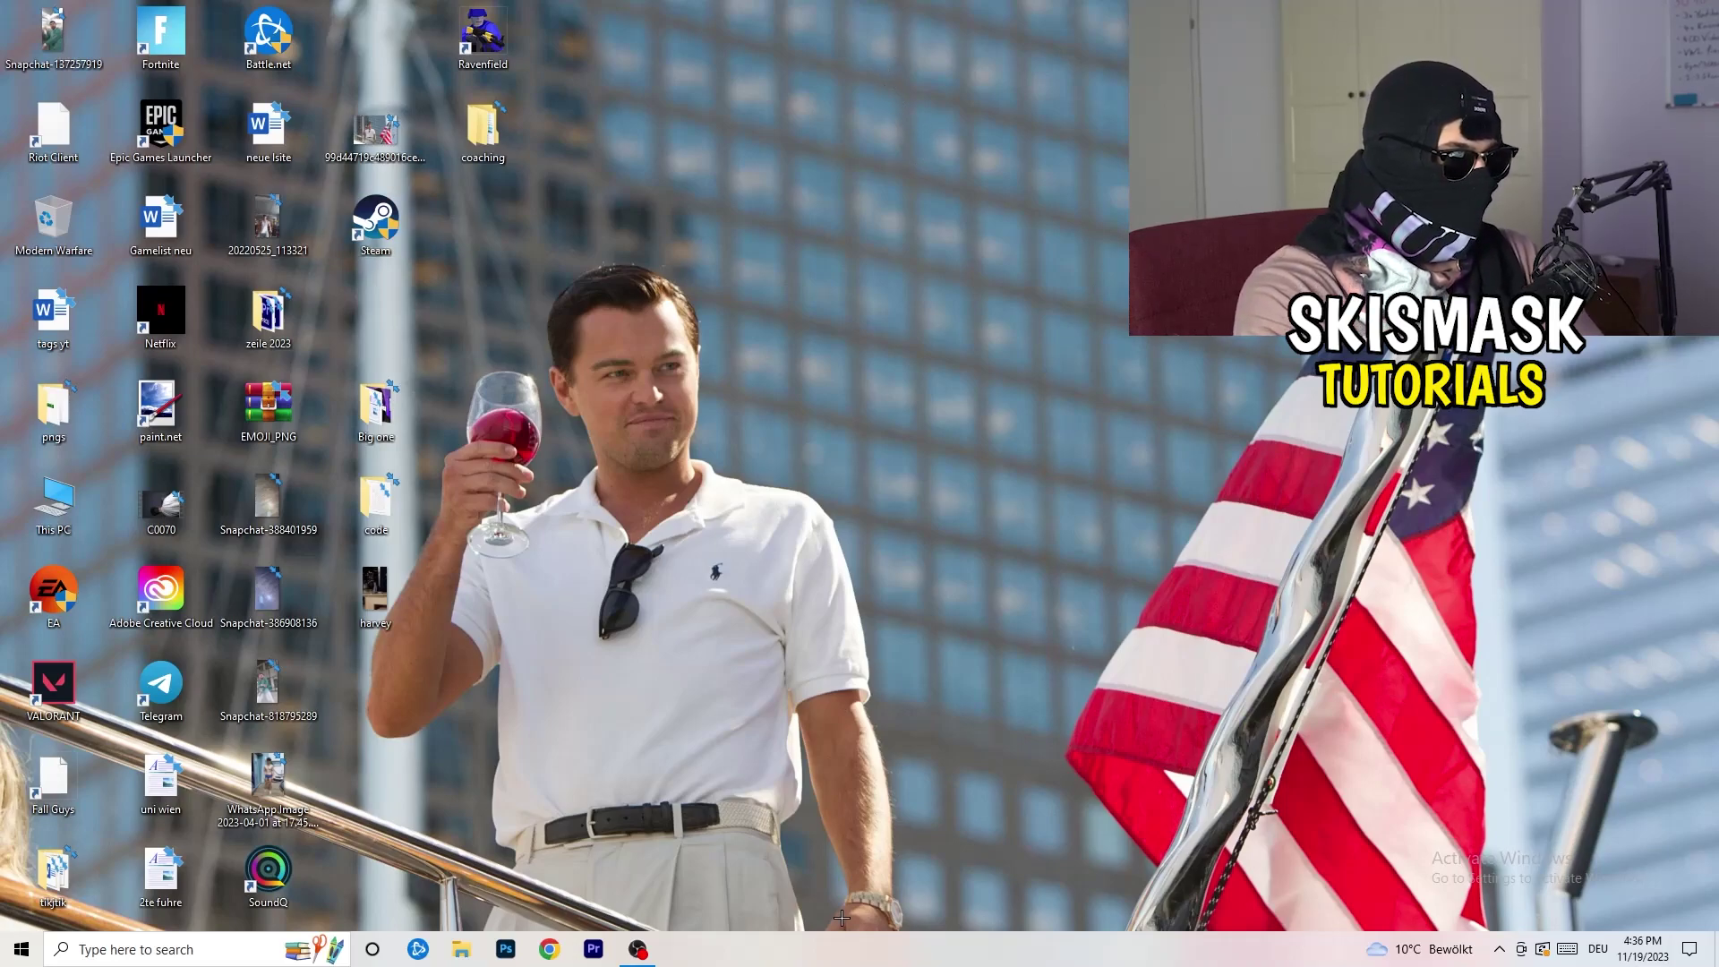
pyautogui.moveTo(851, 942); pyautogui.dragTo(916, 952)
# Launch Task Manager from the taskbar, maximise it, and show the Details tab.
pyautogui.rightClick(917, 952)
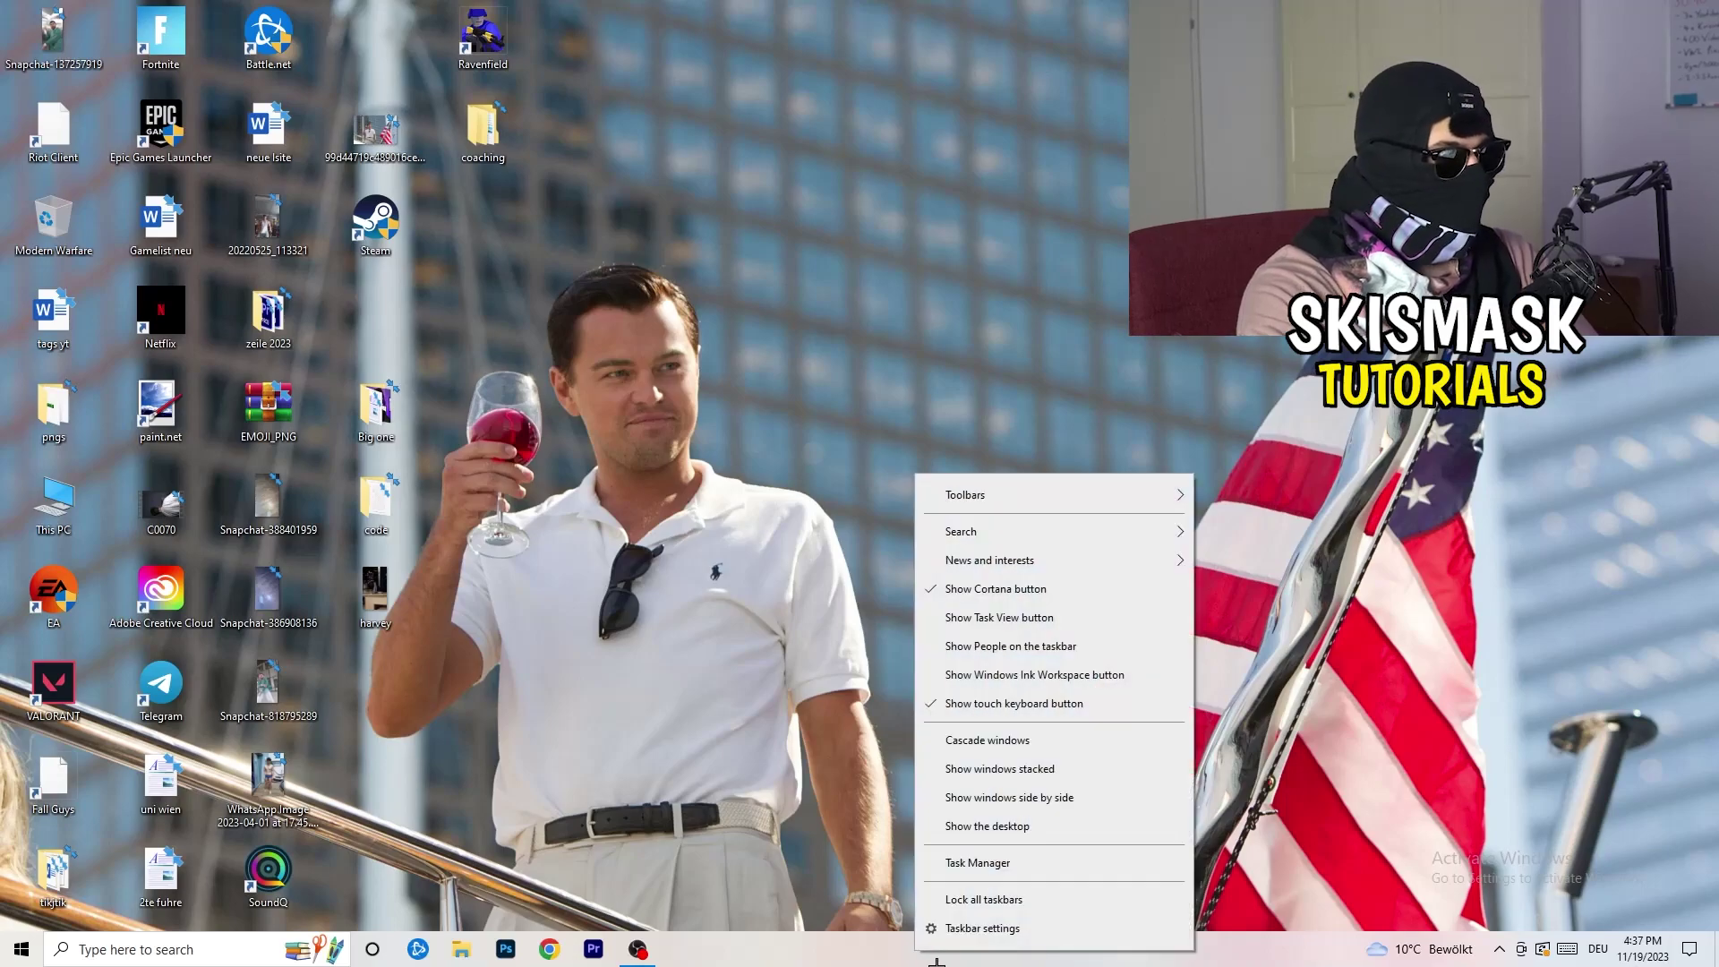
pyautogui.click(984, 863)
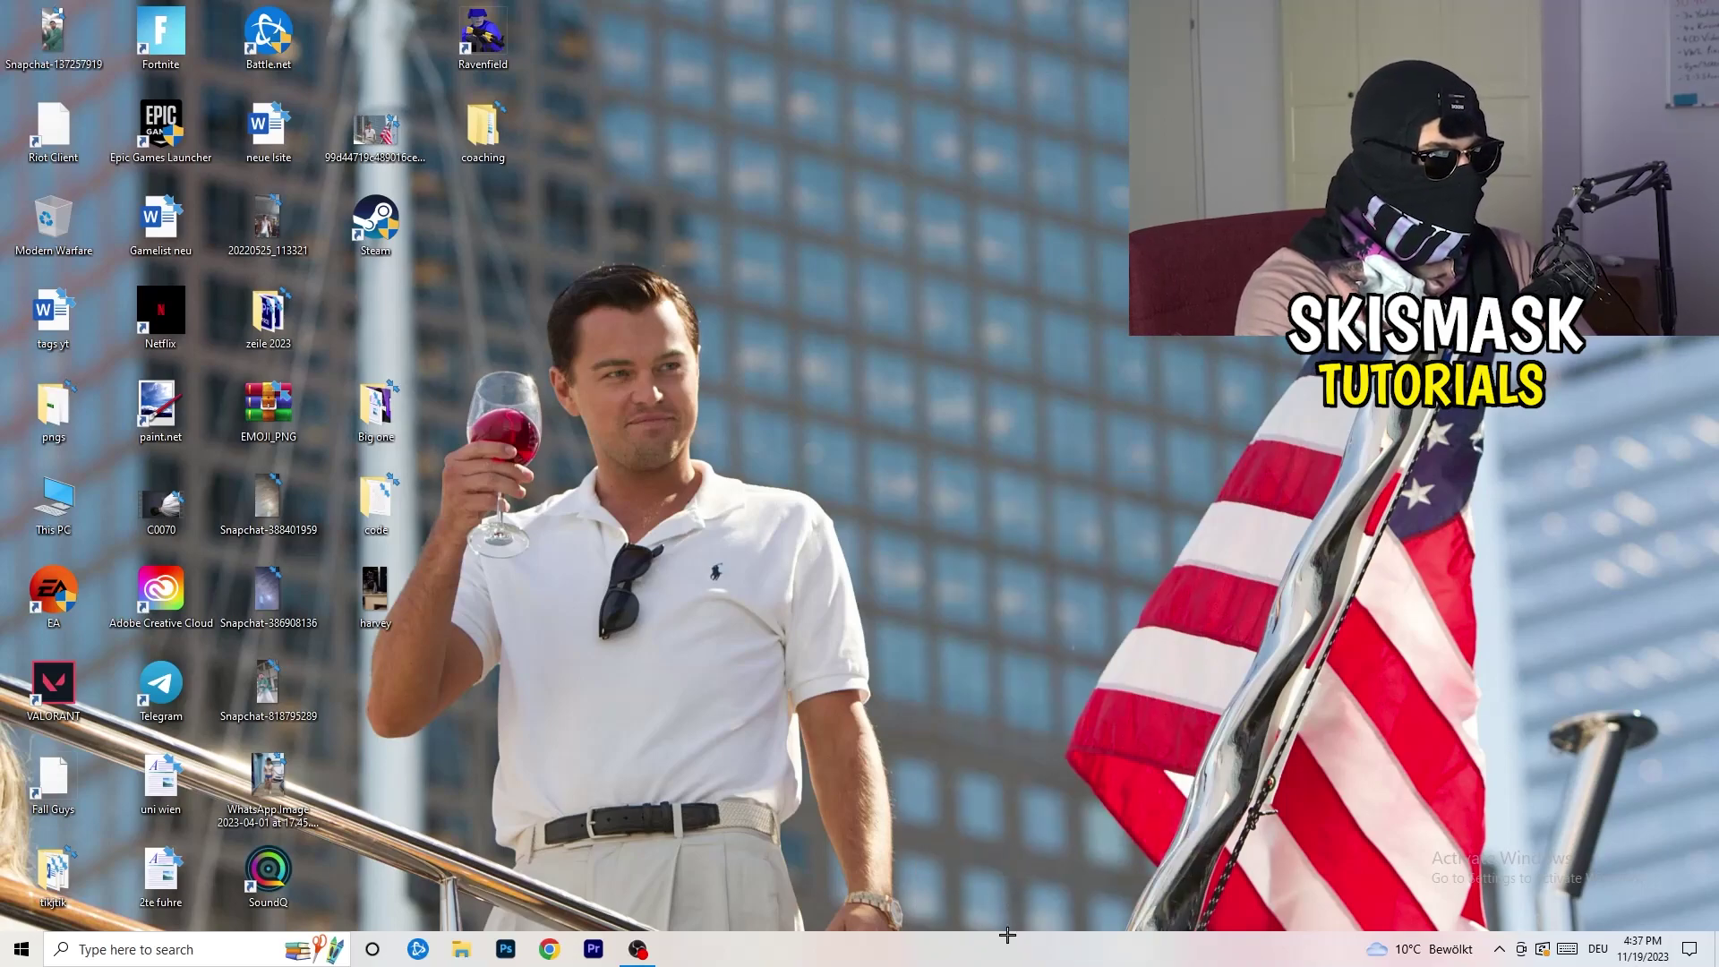
pyautogui.click(1000, 33)
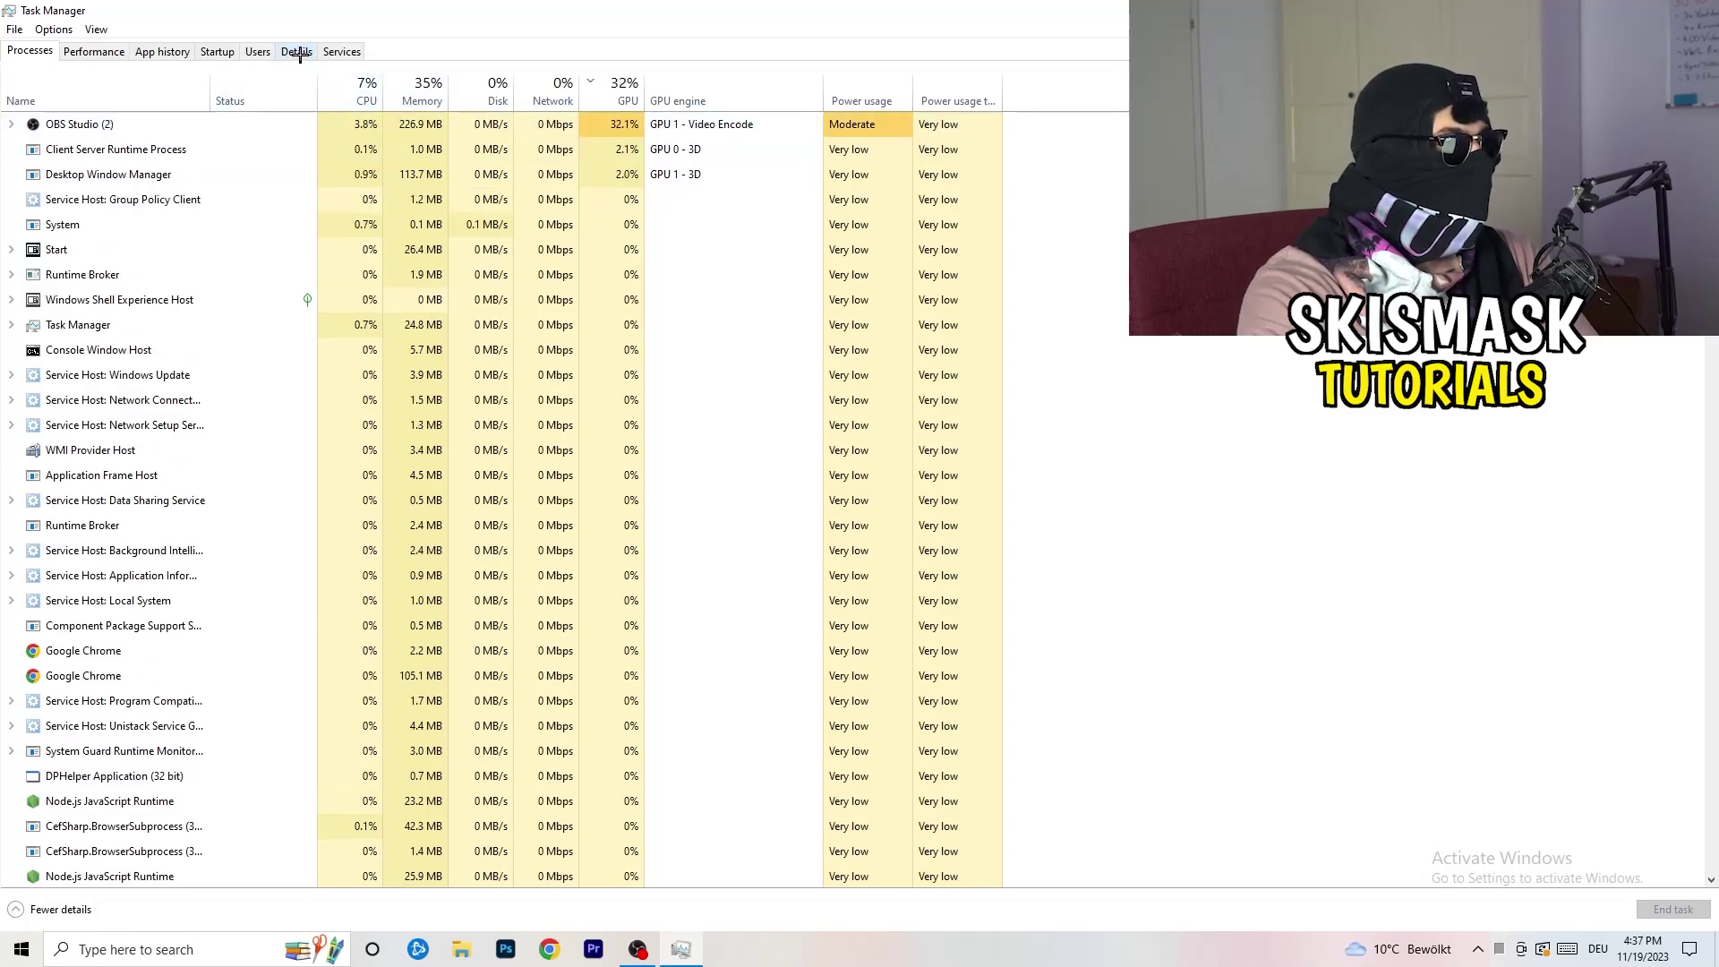
pyautogui.click(298, 54)
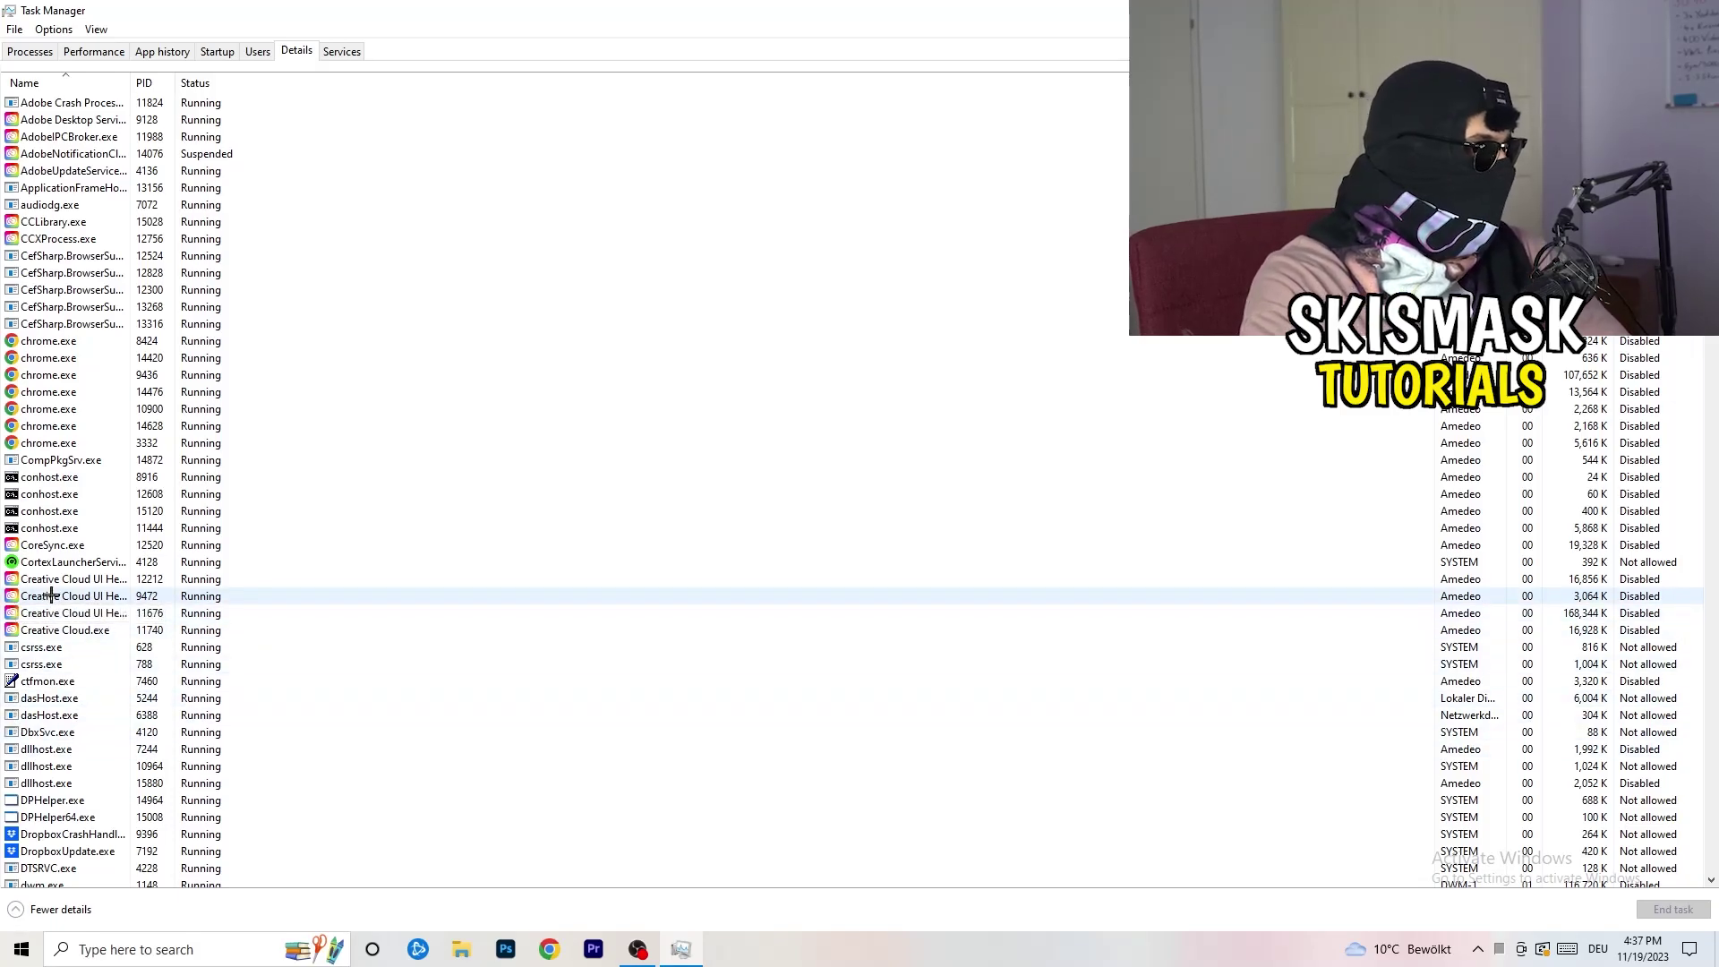
# Show the Set priority levels for Creative Cloud UI Helper, then dismiss and close Task Manager.
pyautogui.rightClick(50, 597)
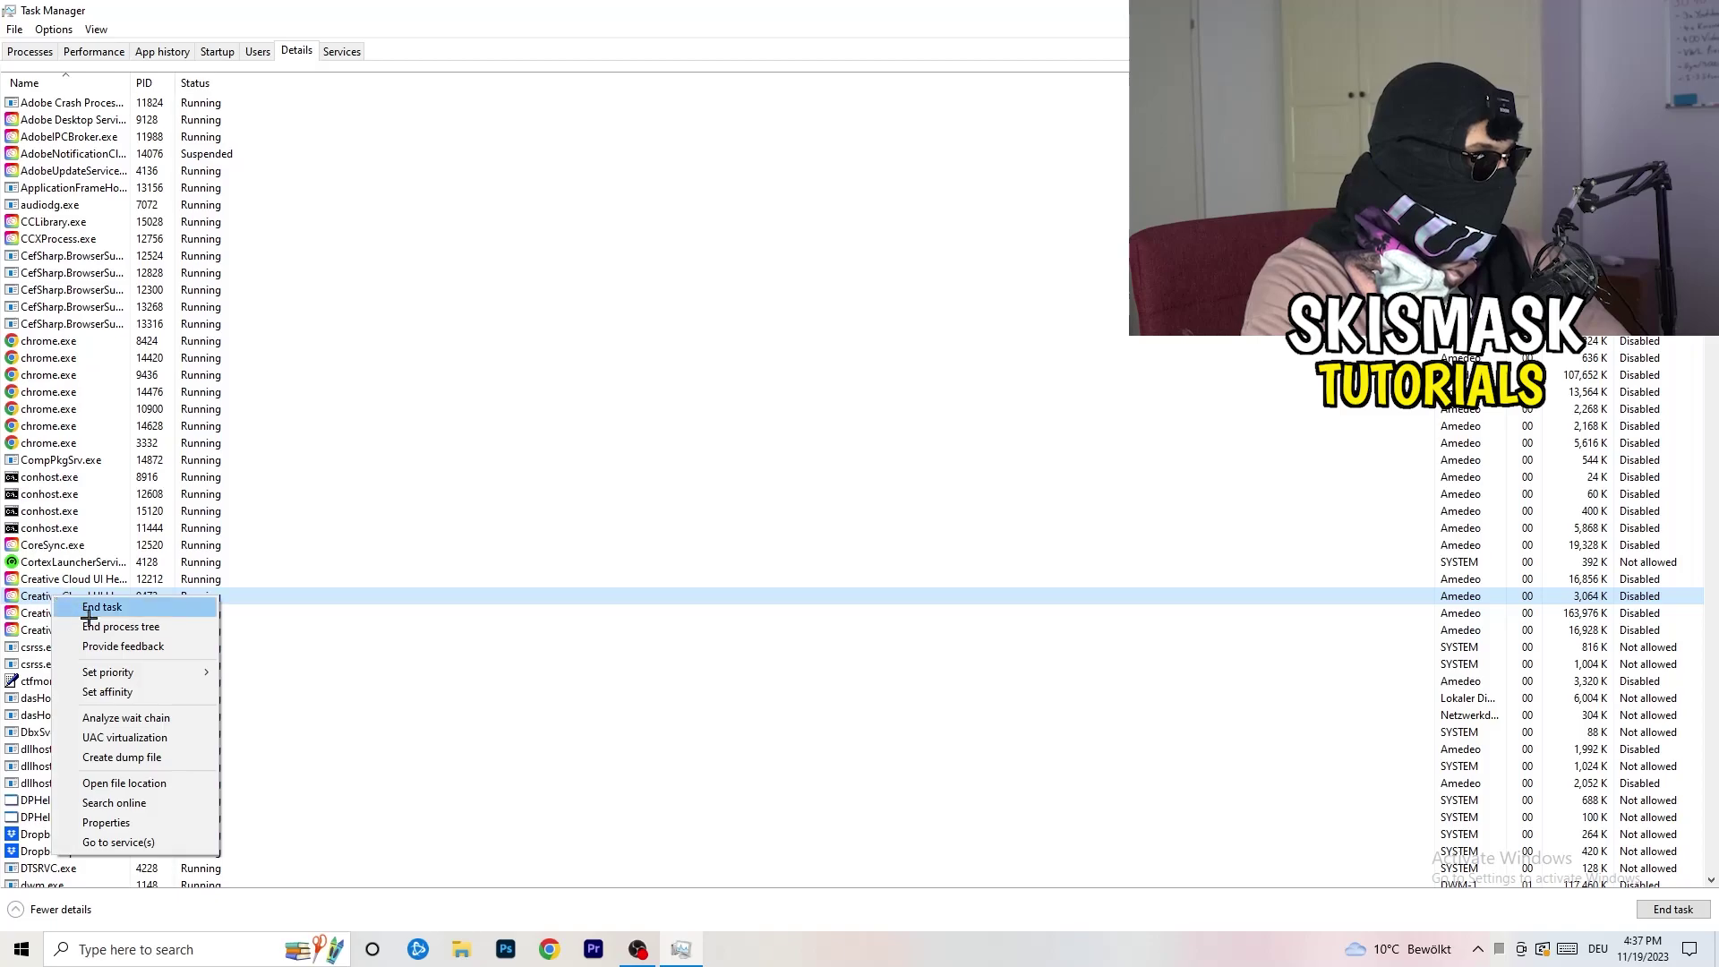
pyautogui.moveTo(209, 664)
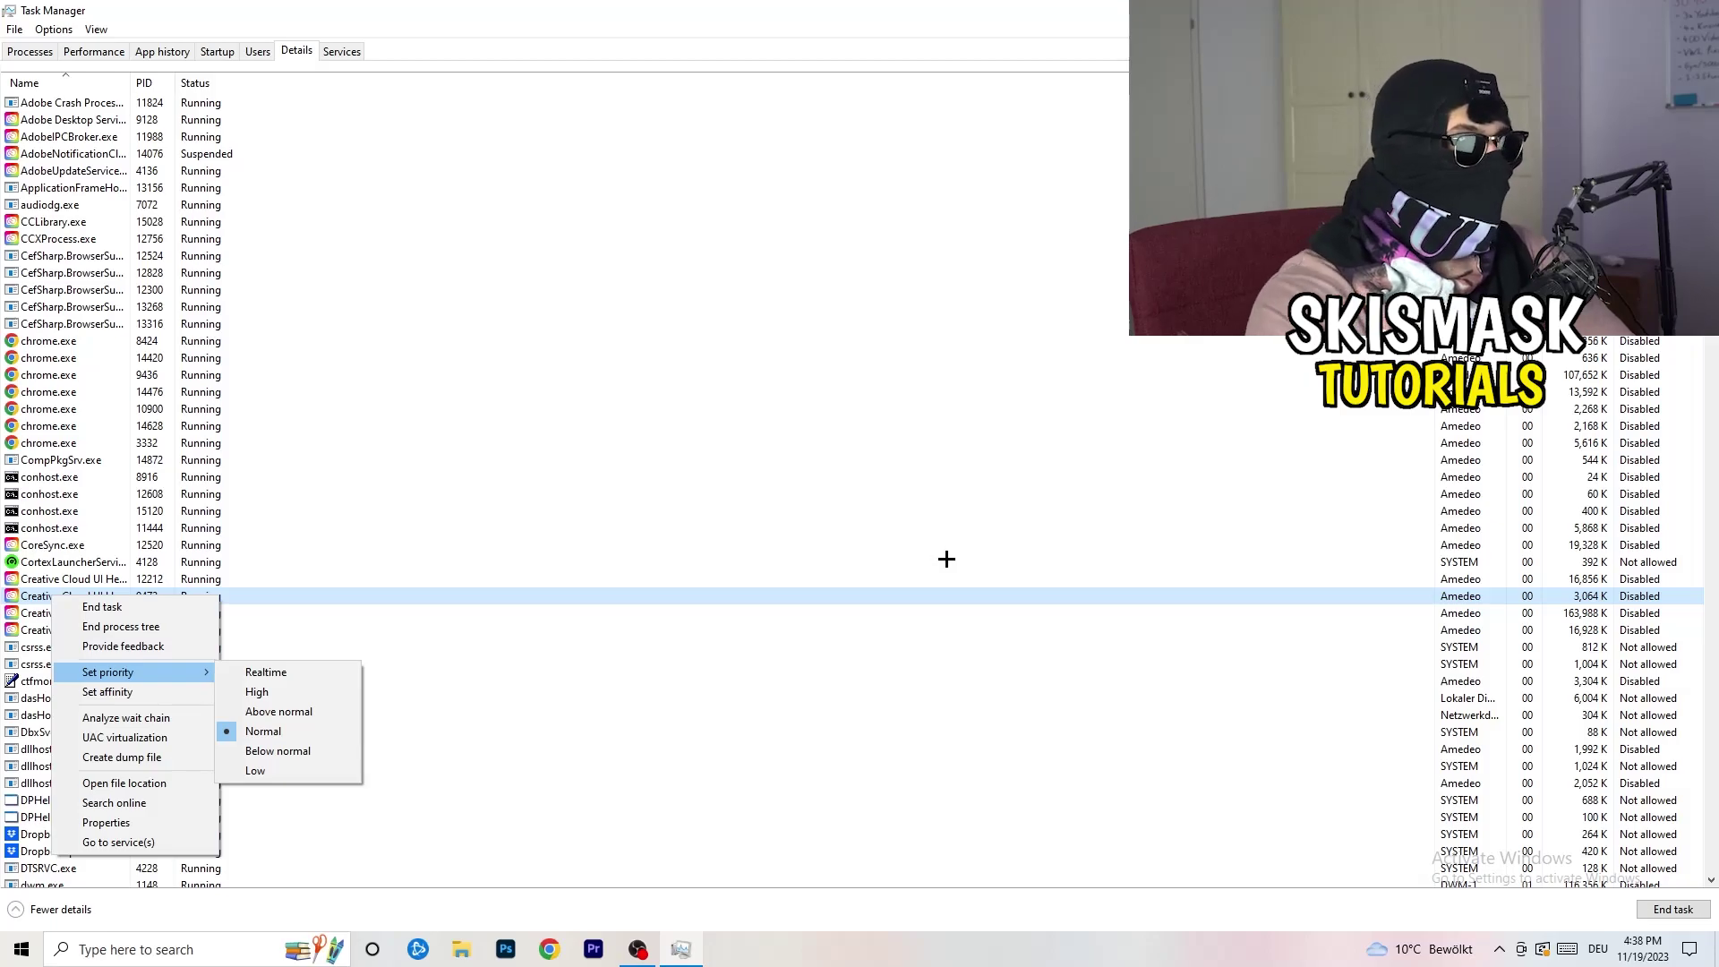
pyautogui.press('Escape')
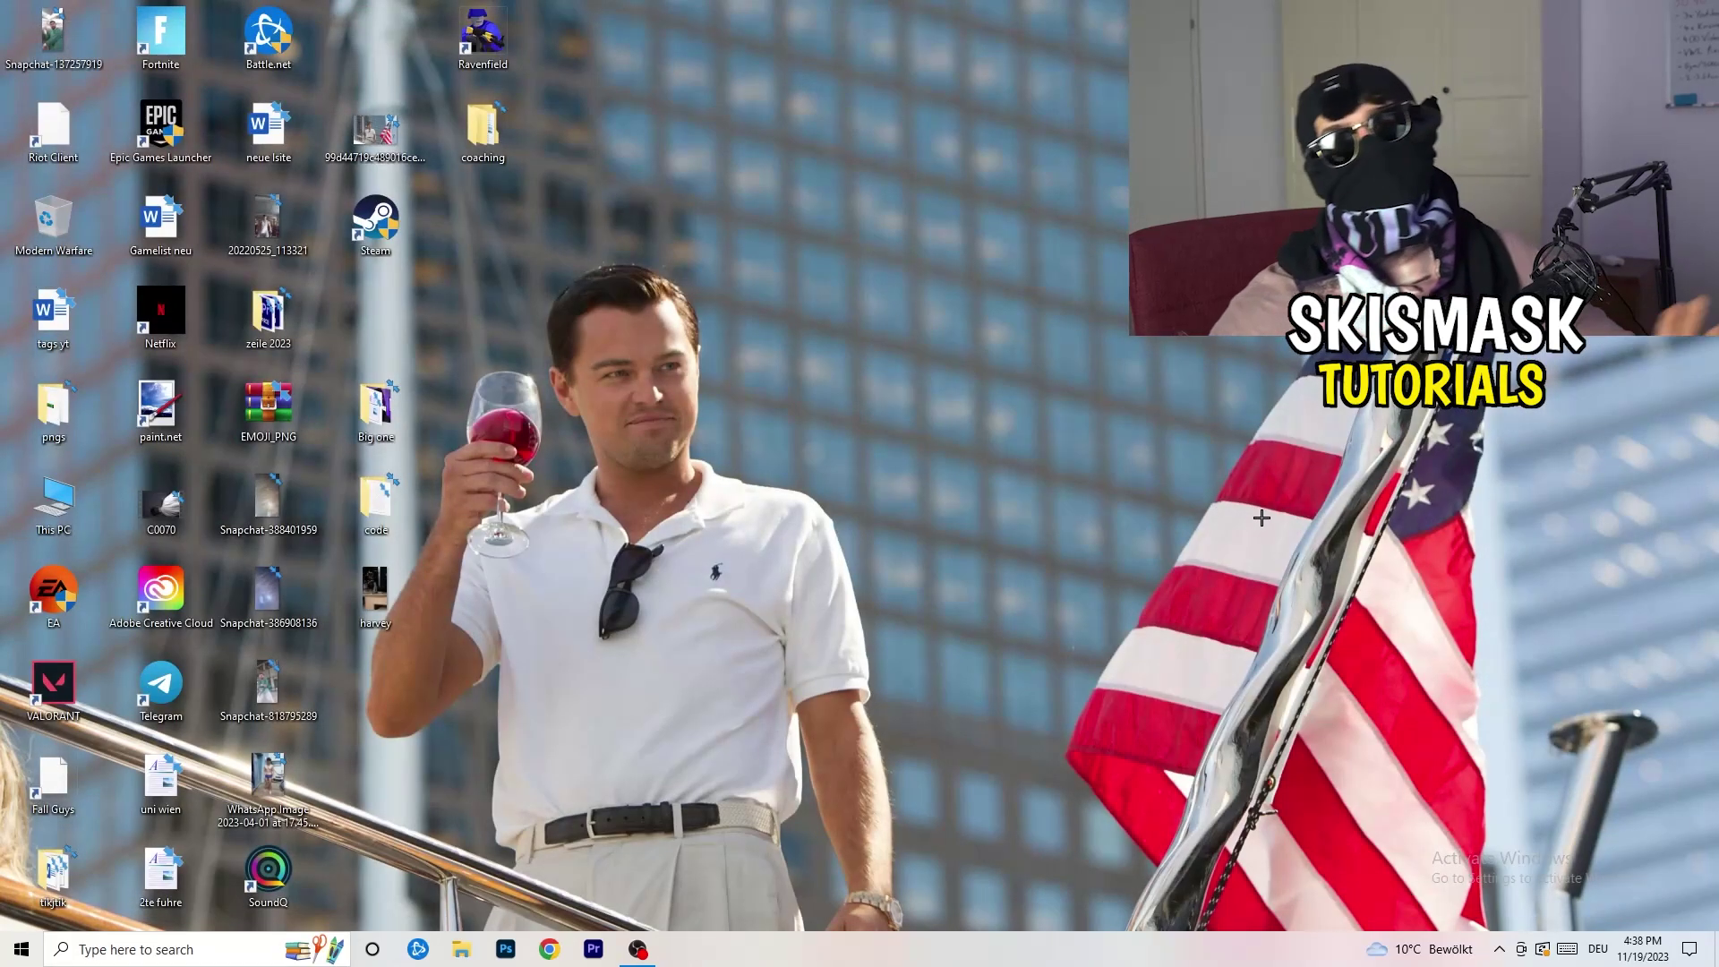